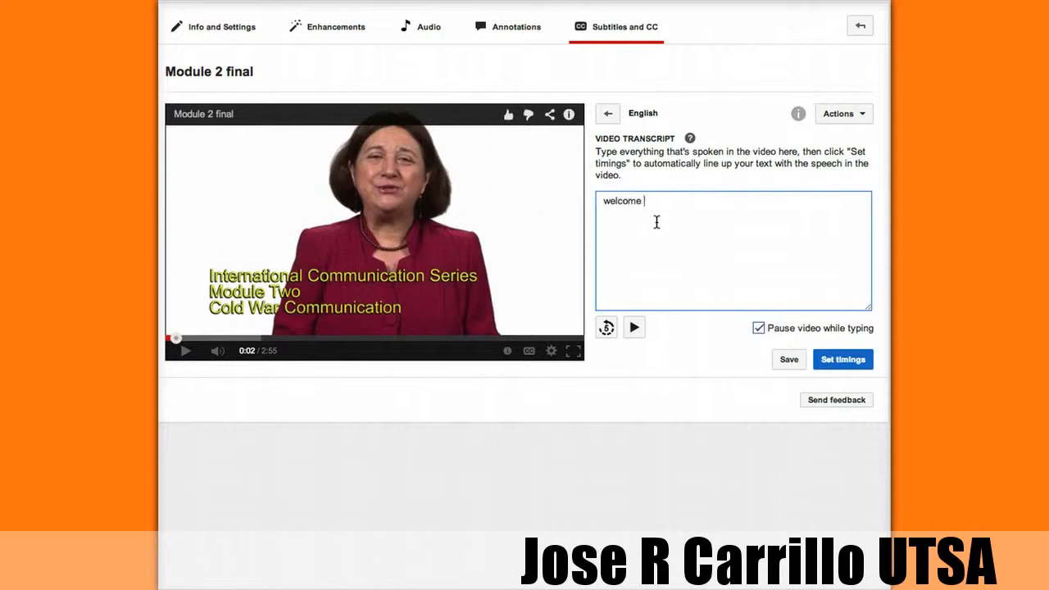
Complete the transcript's opening sentence as "welcome to module 2 of the international communication series.".
text(module 2 o)
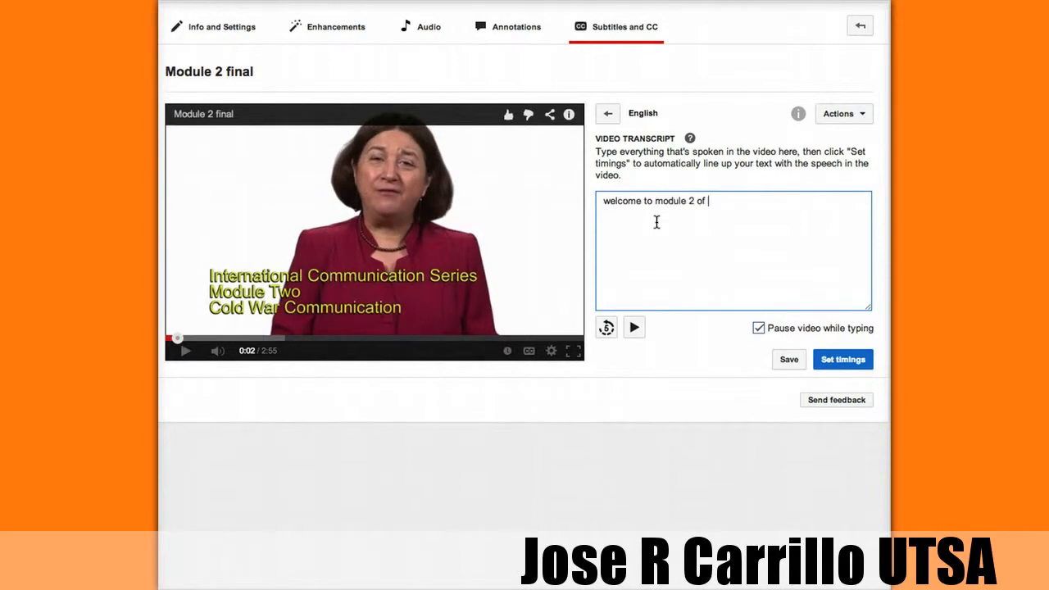
text(f the )
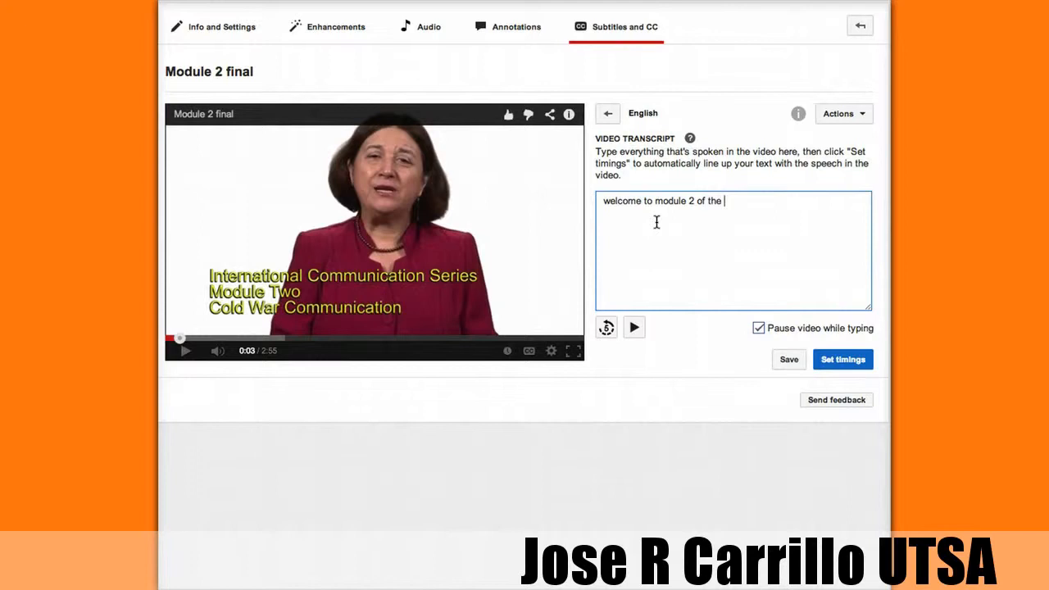
text(international)
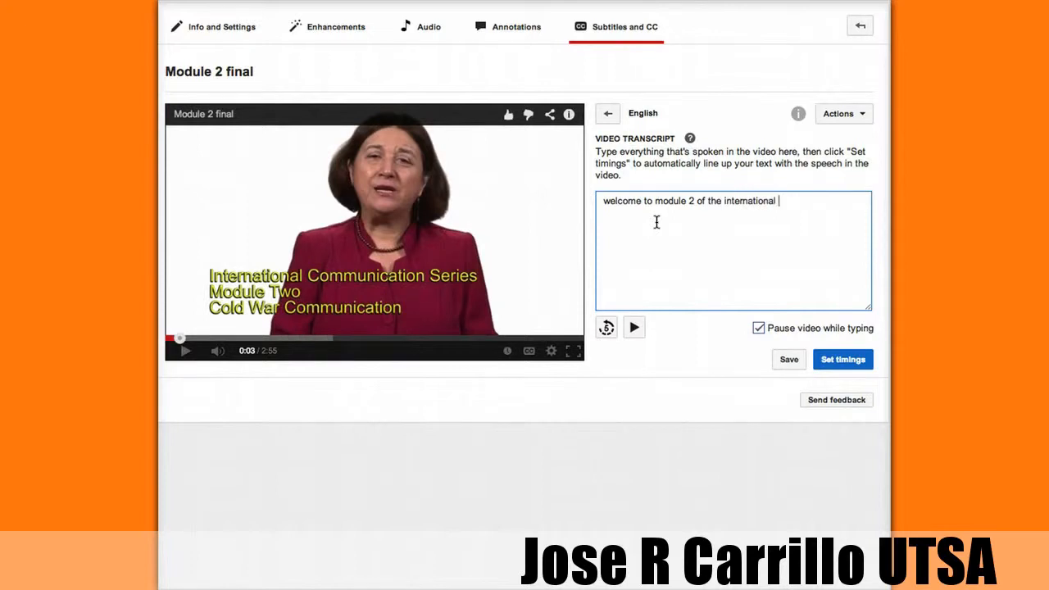
text( comm)
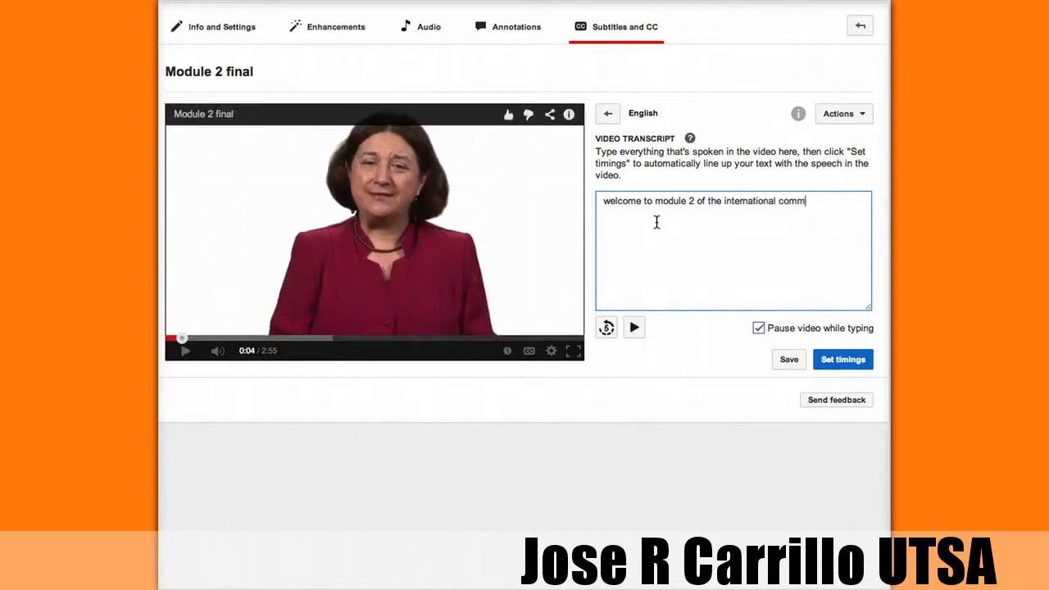
text(unication series.)
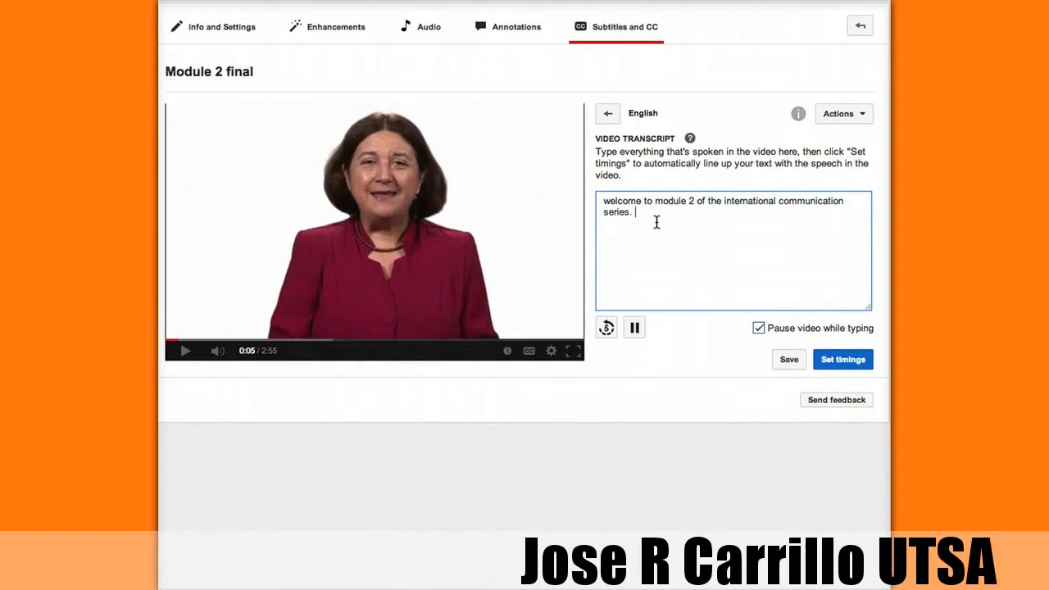
Transcribe the second sentence as "In this series, we are exploring the history, development, and current status of global media.".
text( In)
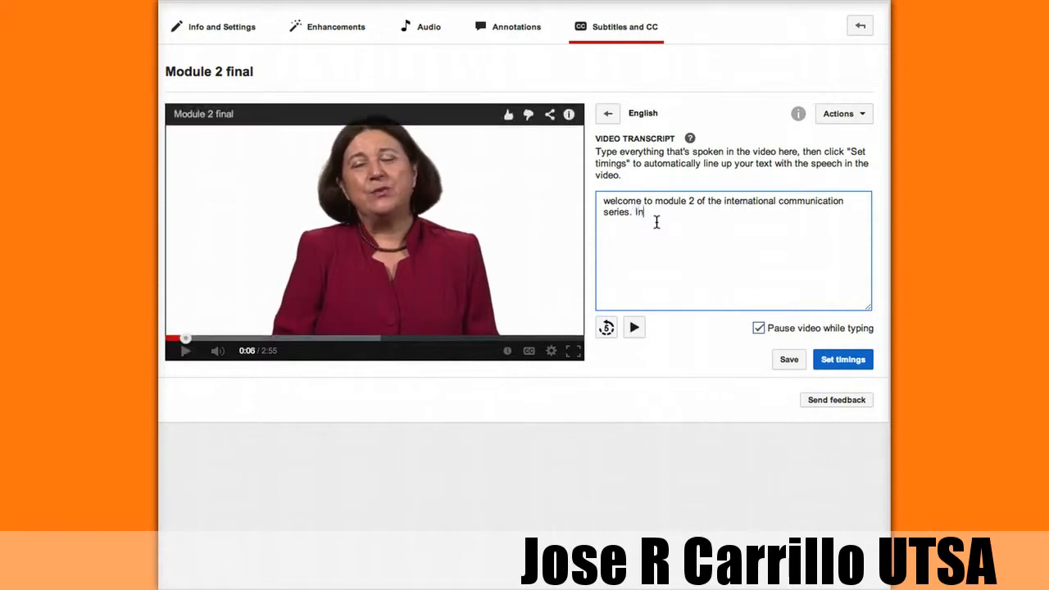
text( this series, )
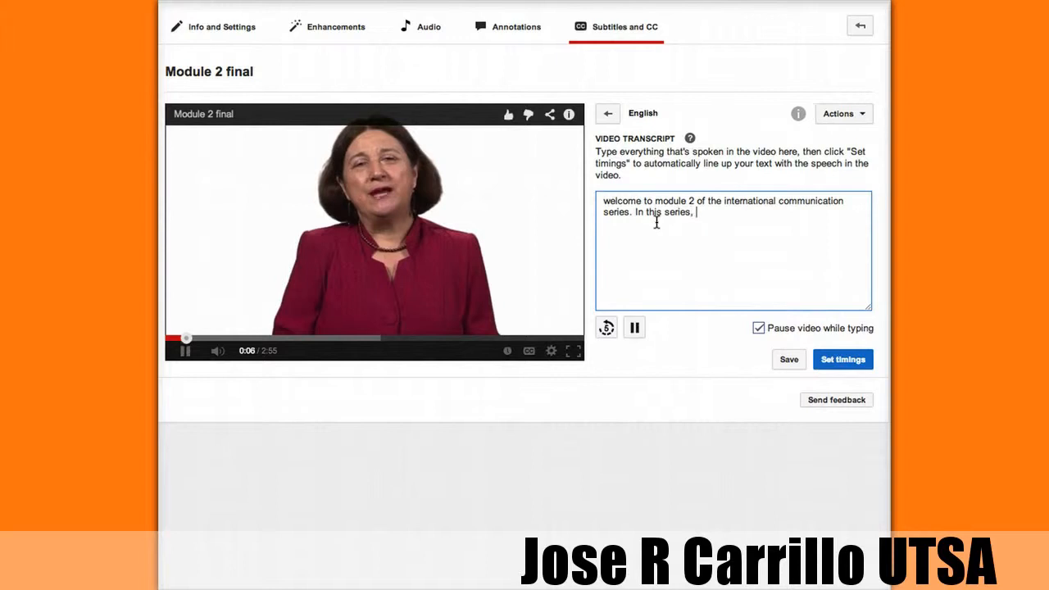
text(we)
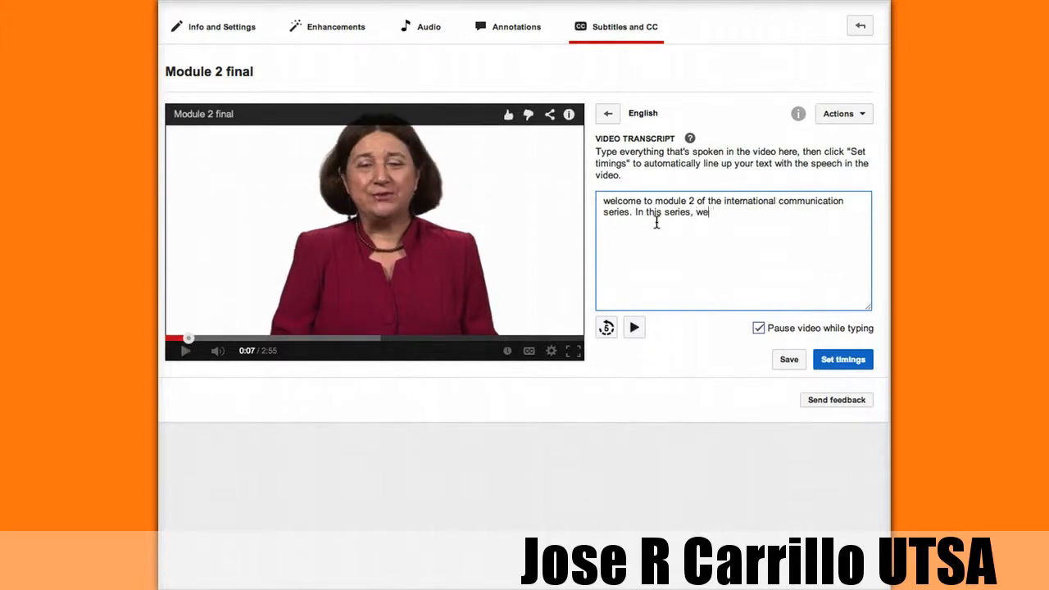
text(a  are exploring the histor)
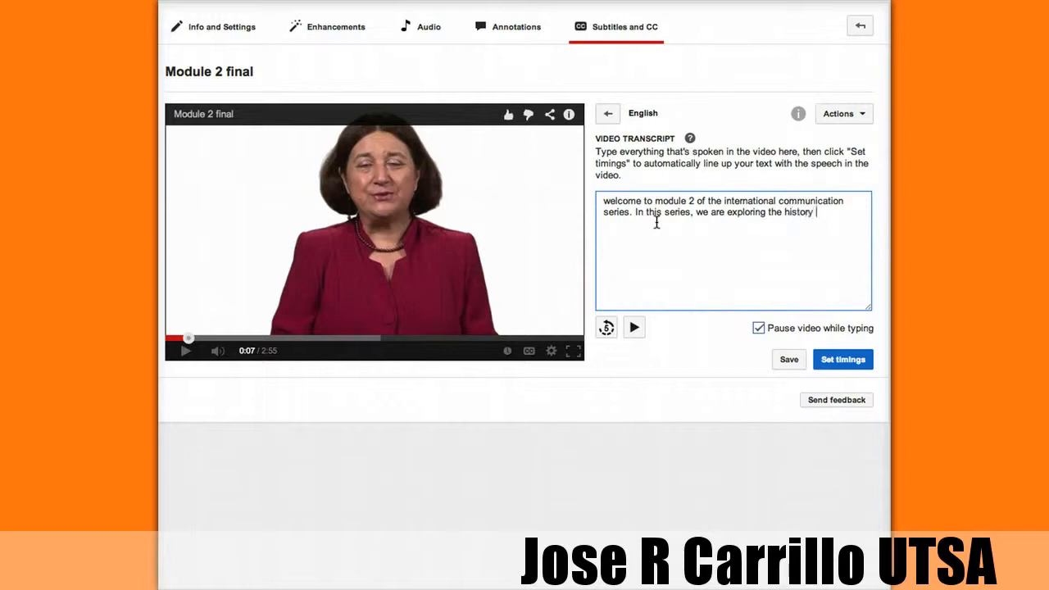
text(y)
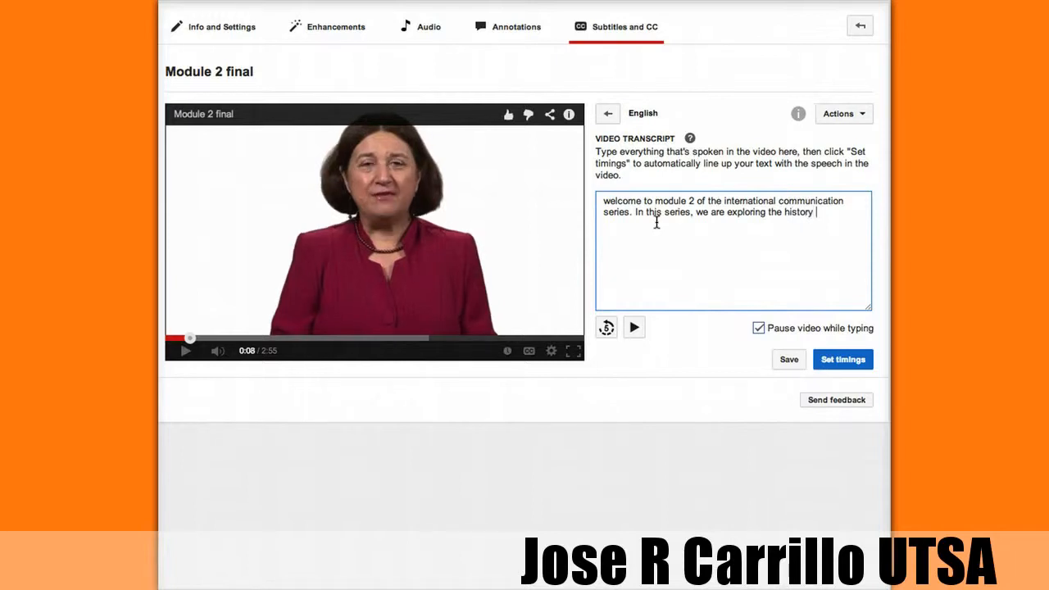
key(shift+space)
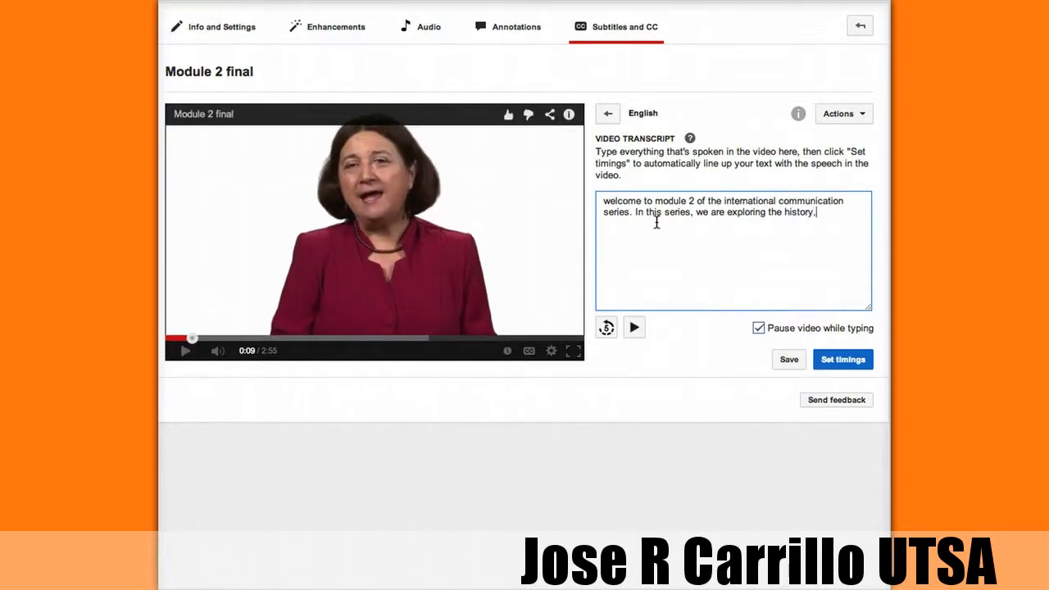
text(development, )
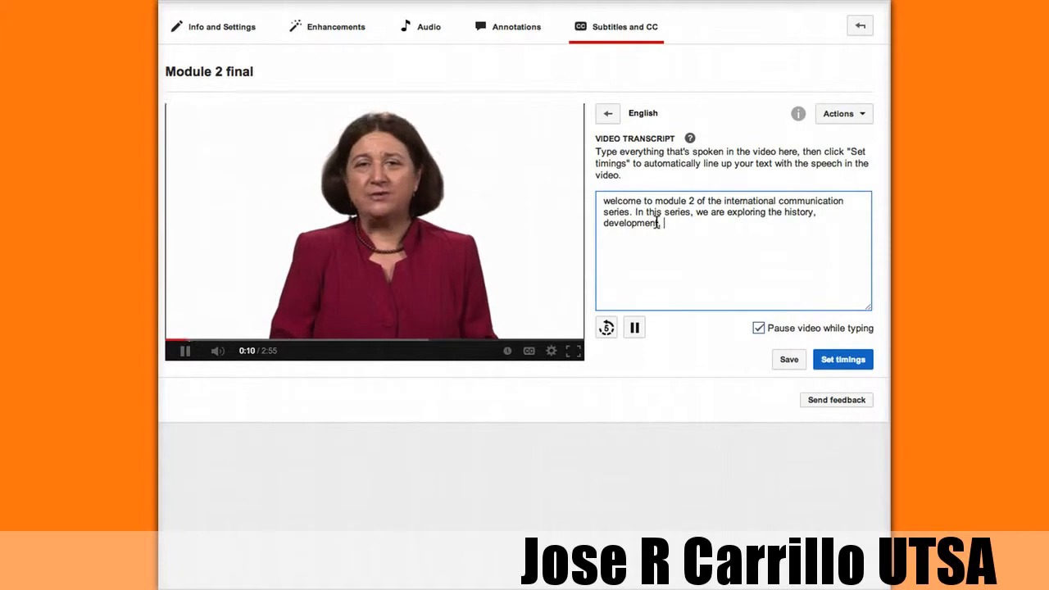
text(and current status )
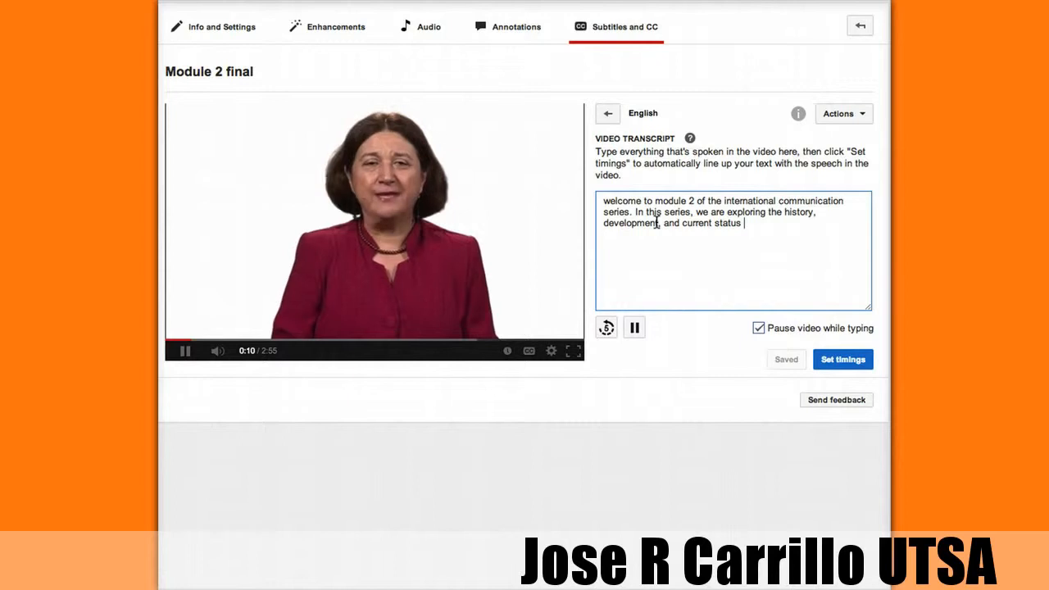
text(of c)
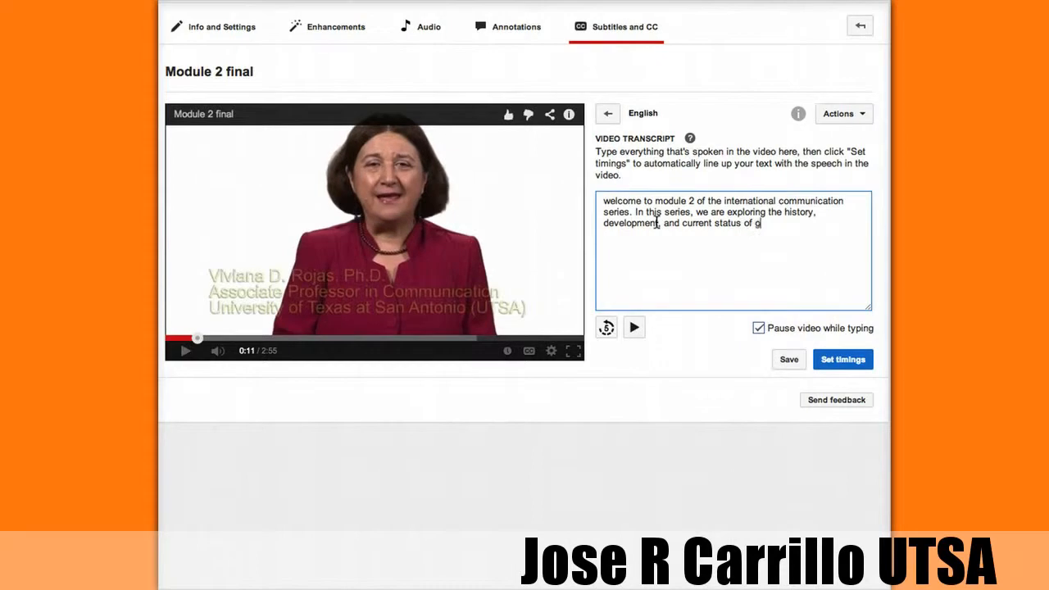
text(lobal media.)
Pause the video preview and examine the five-second rewind and play/pause controls for transcribing.
click(402, 245)
click(187, 353)
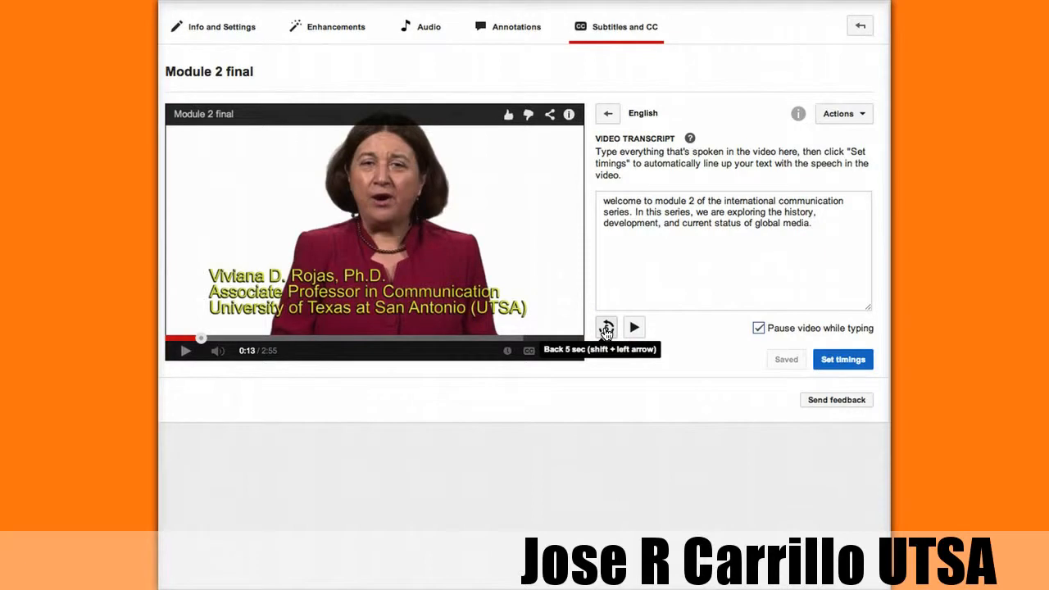
click(607, 328)
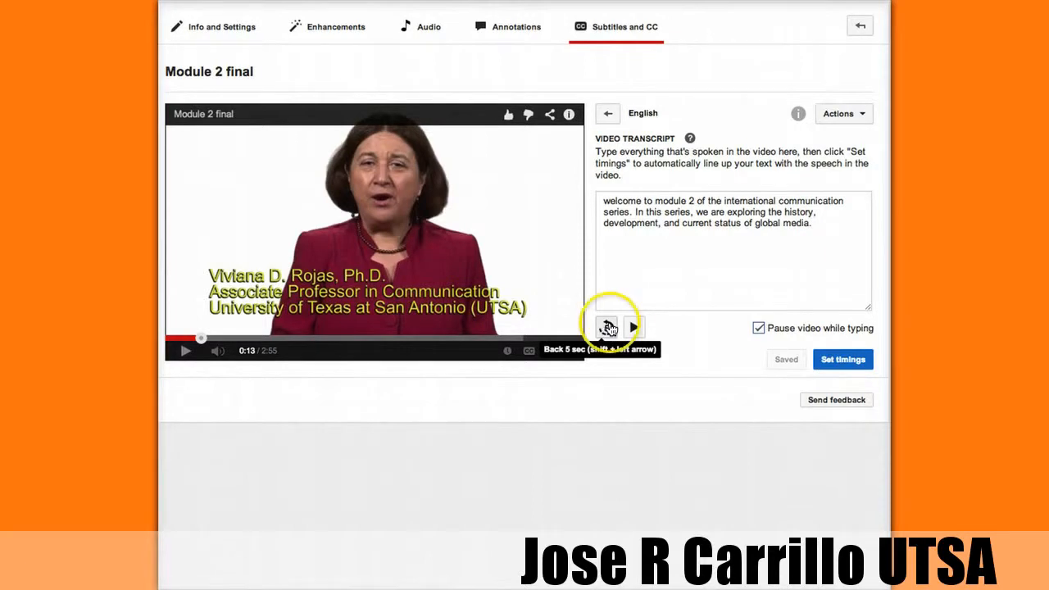
click(633, 328)
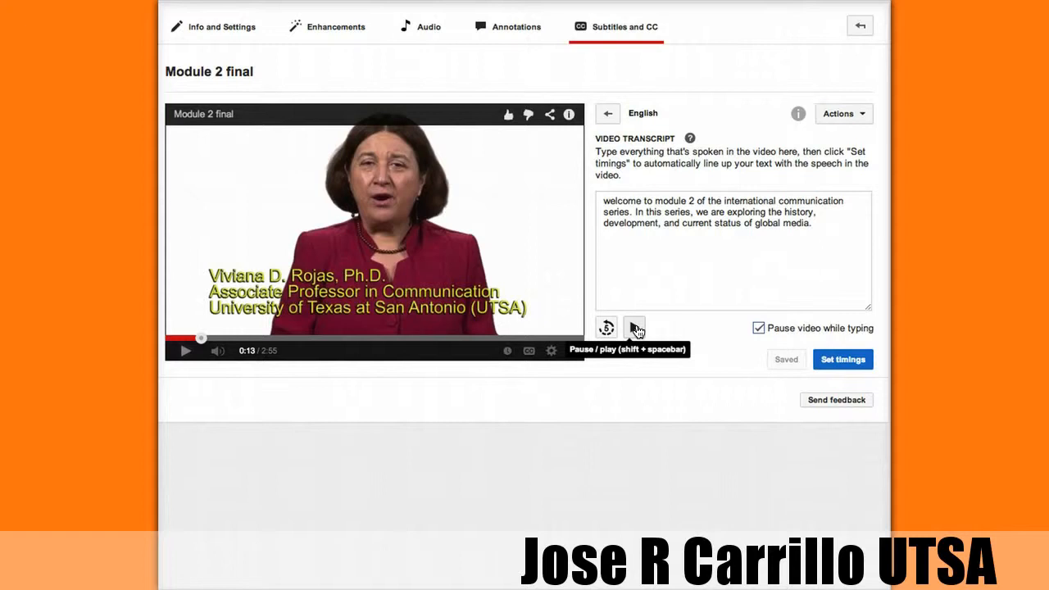
click(183, 350)
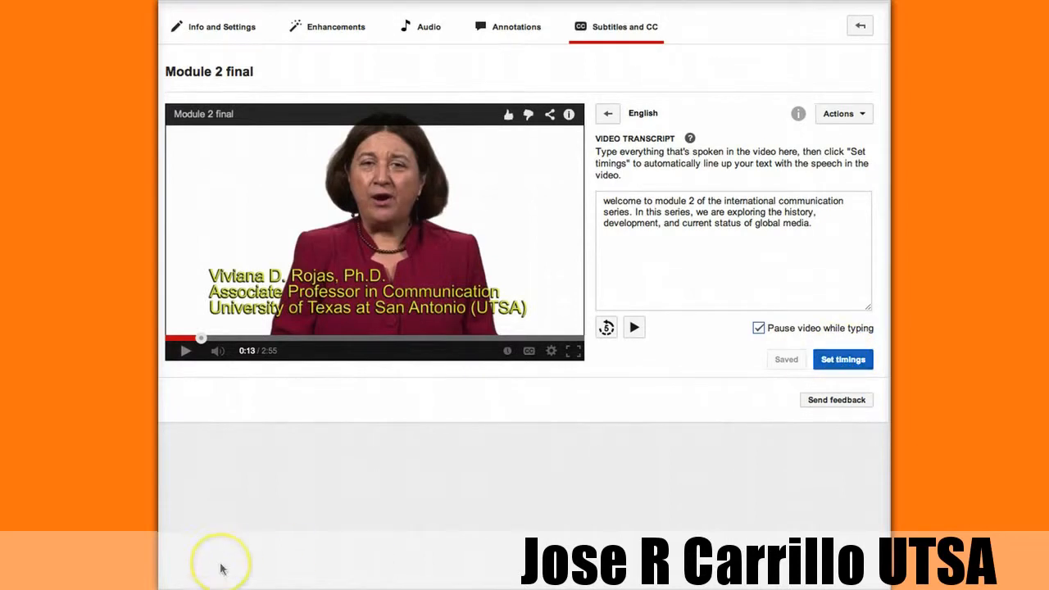
Replace the whole video transcript with the full text of Module 2.txt and compare it with the source file.
key(ctrl+a)
key(ctrl+v)
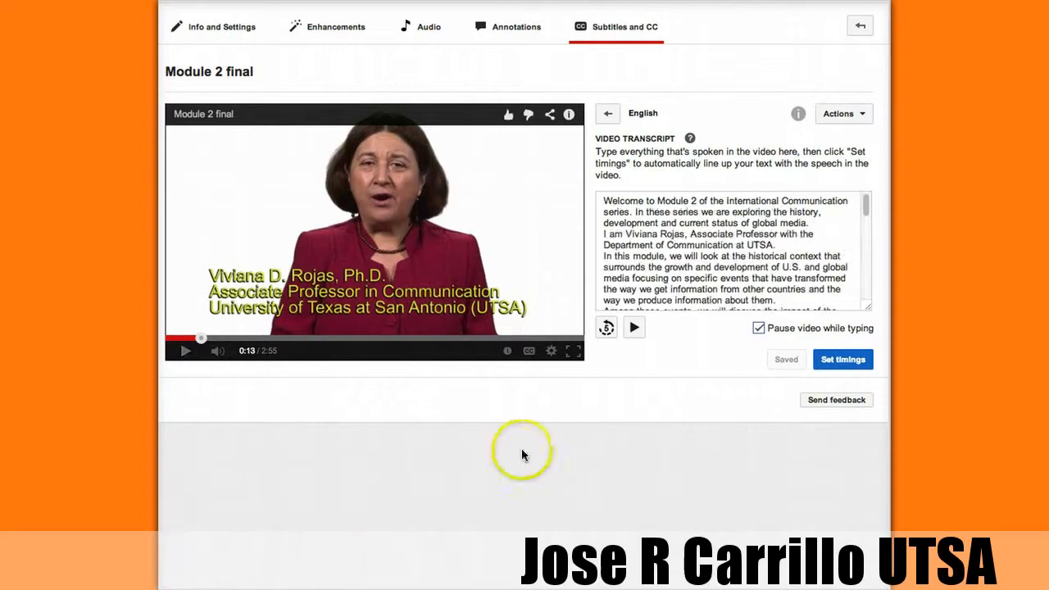
drag(863, 226, 866, 204)
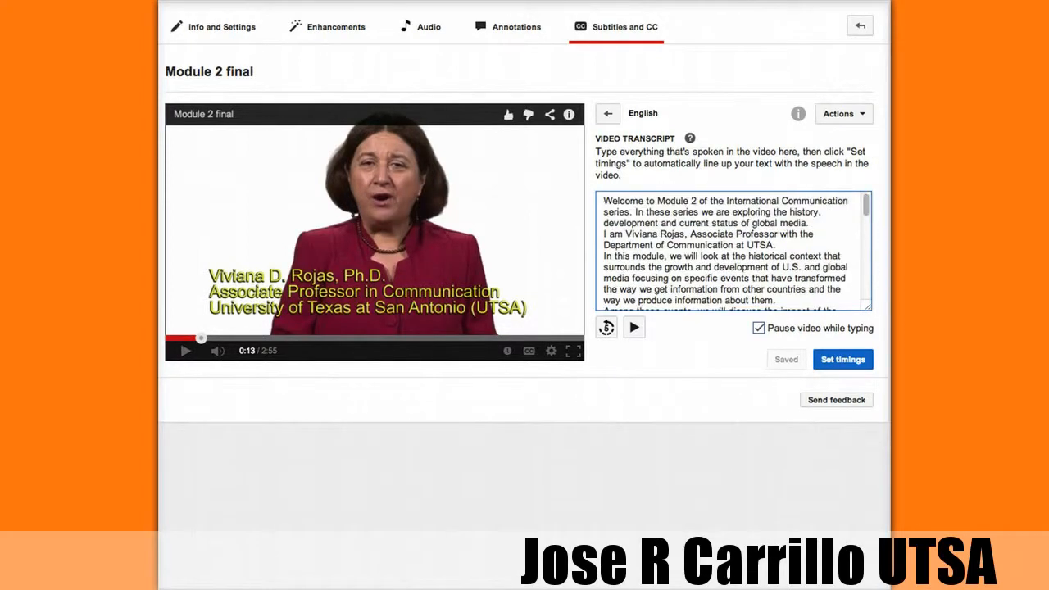
drag(1048, 119, 711, 135)
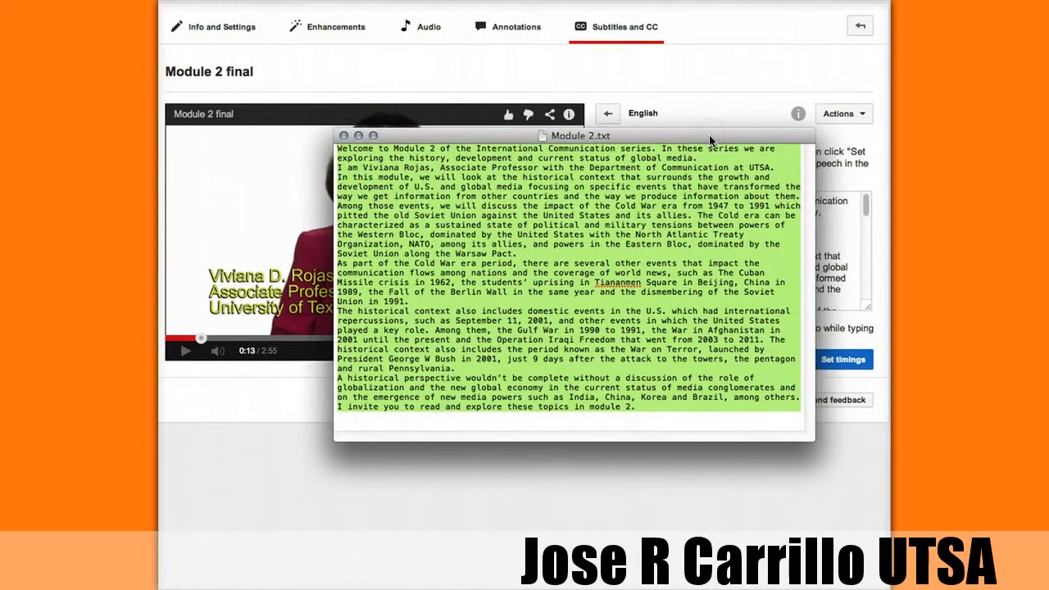
click(692, 138)
drag(627, 139, 1048, 141)
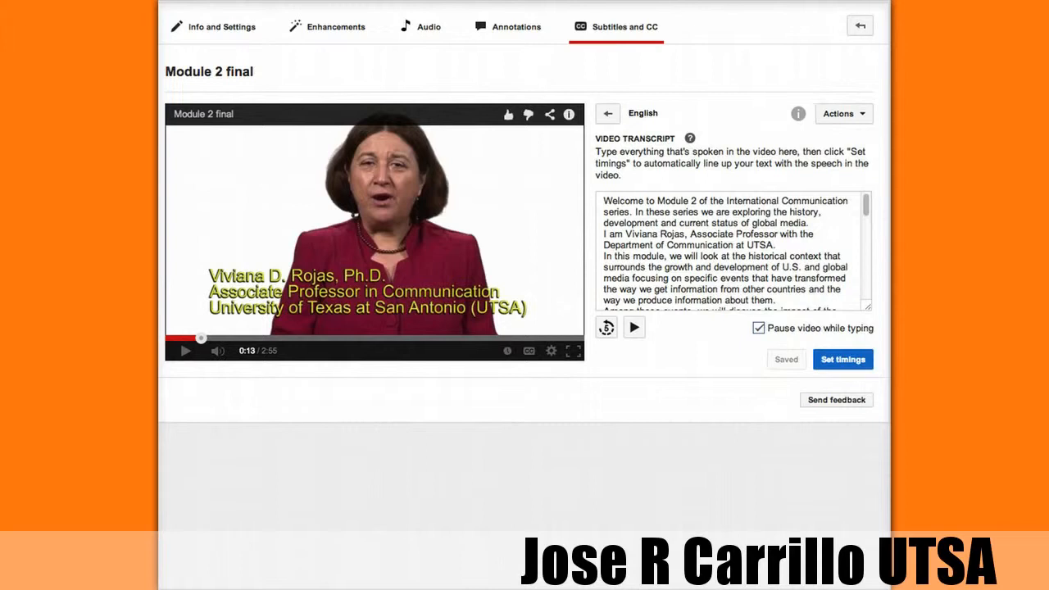
Correct the flagged word in "A historical perspective wouldn't be complete" near the transcript's end with the suggested spelling "wouldn't".
click(662, 258)
click(847, 229)
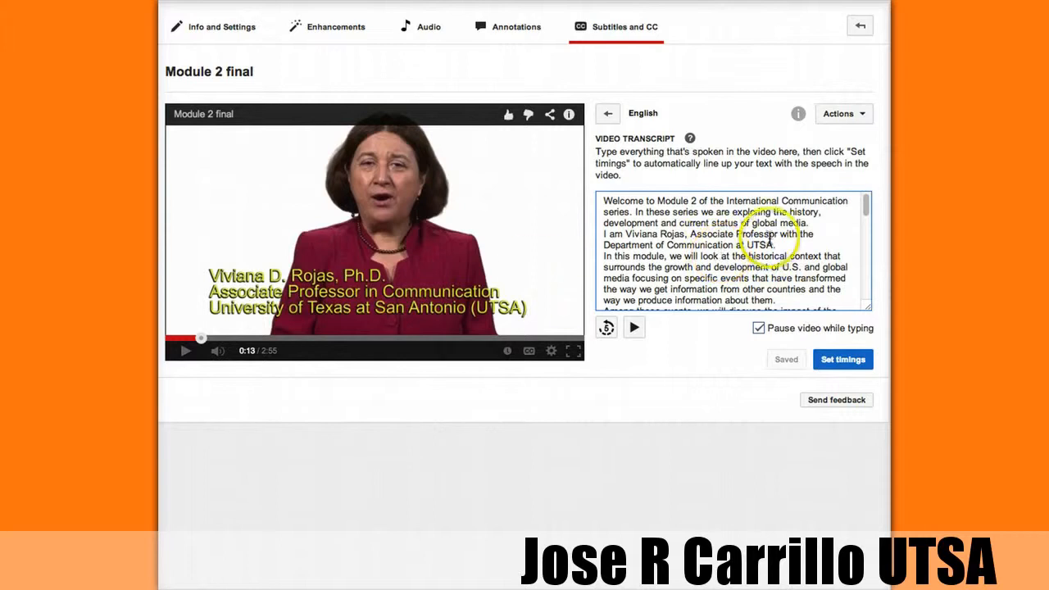
scroll(770, 240, down, 5)
scroll(770, 240, down, 5)
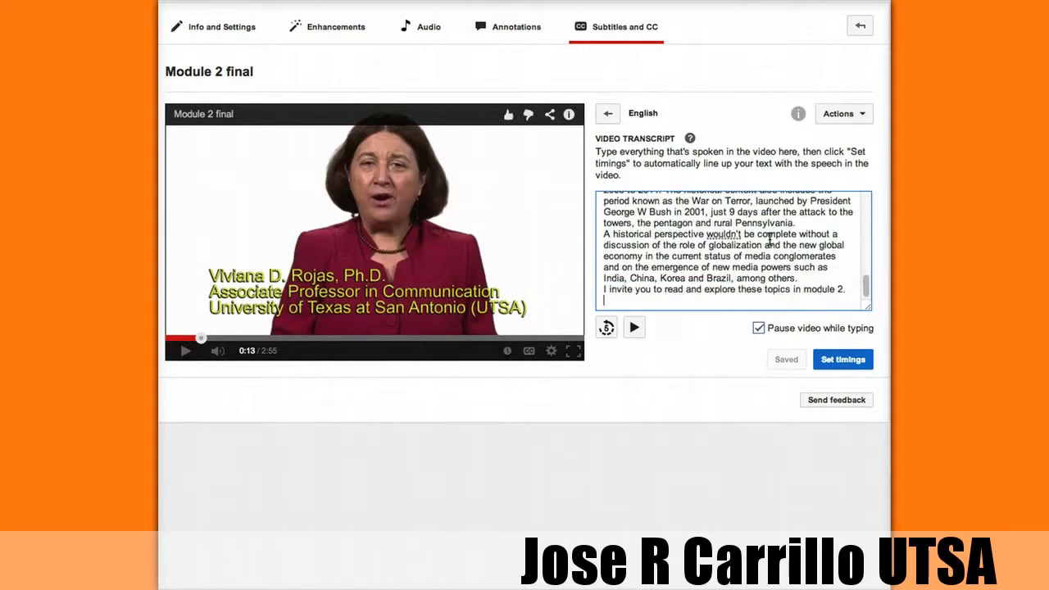
right_click(723, 236)
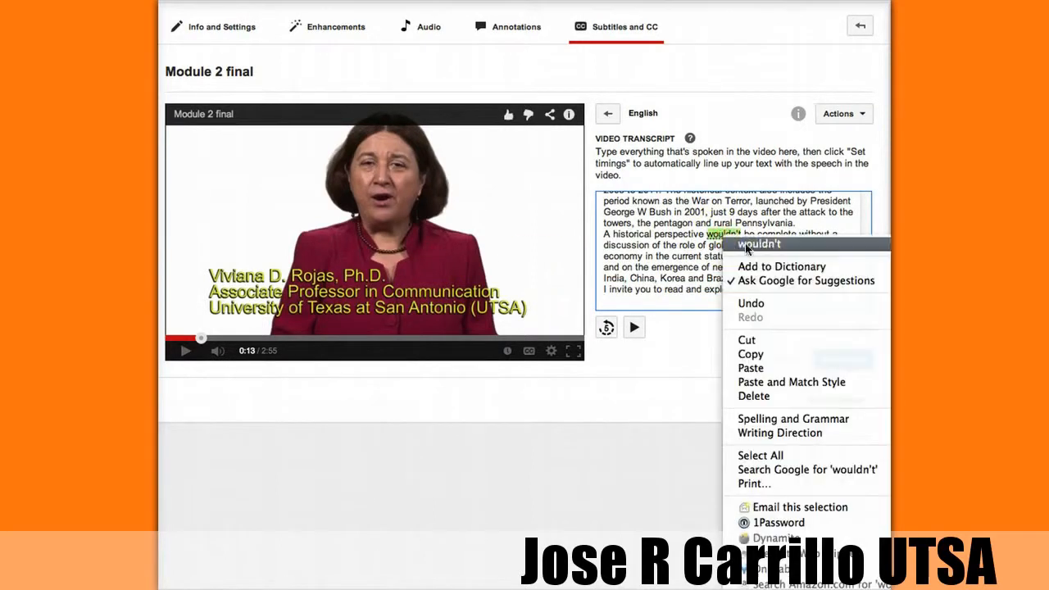
click(765, 244)
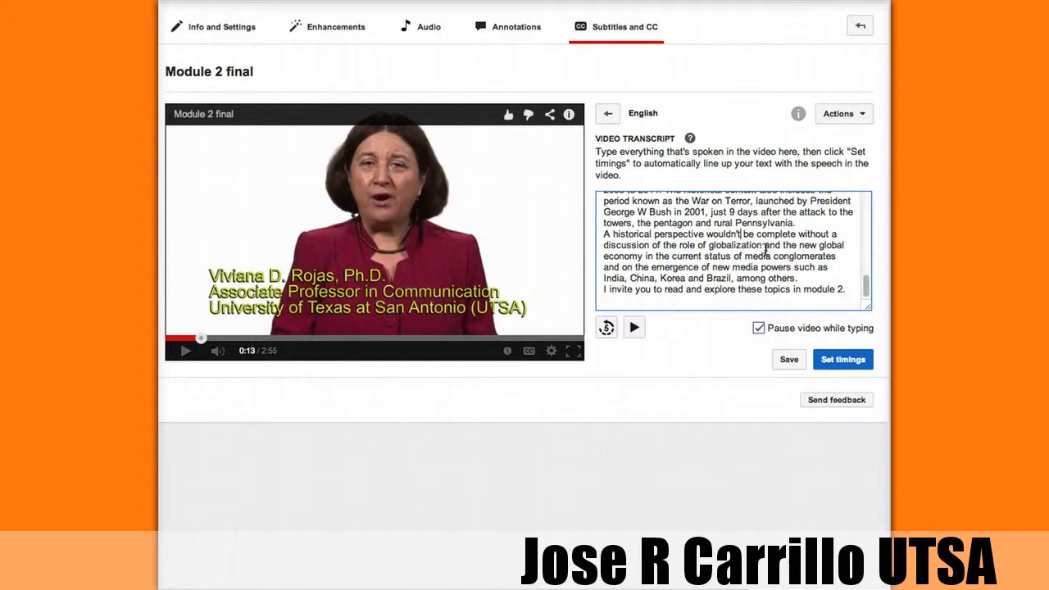
click(770, 255)
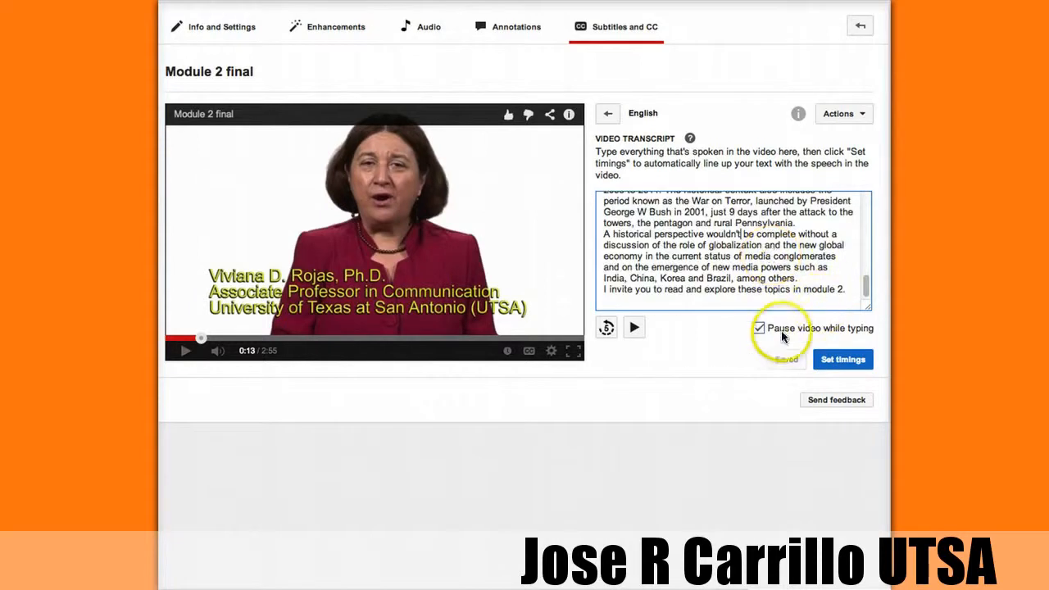
Reopen the unpublished English subtitle track and set timings so its transcript lines up with the speech.
click(843, 362)
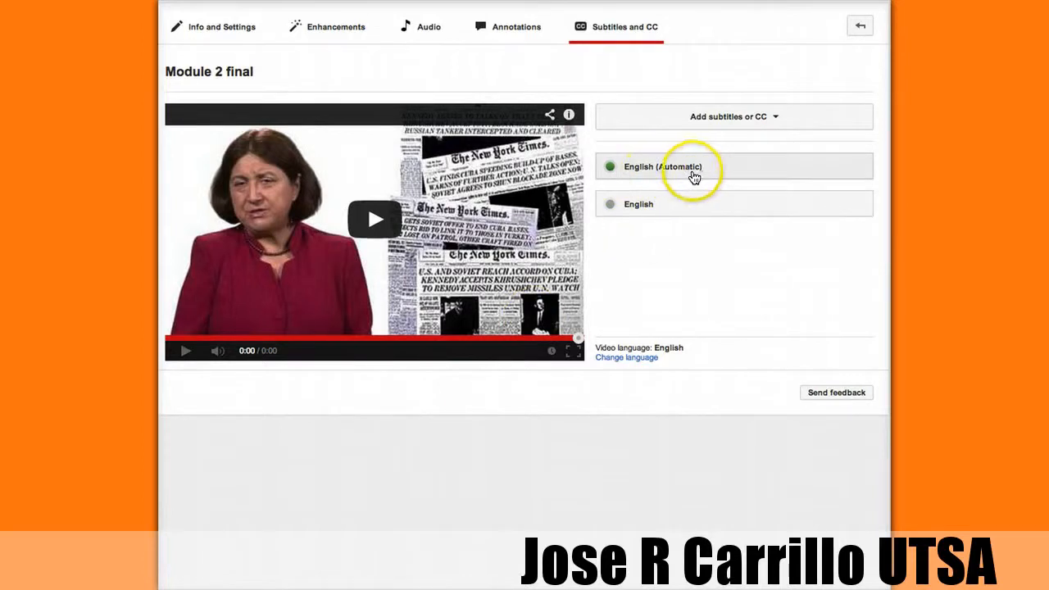
mouse_move(611, 211)
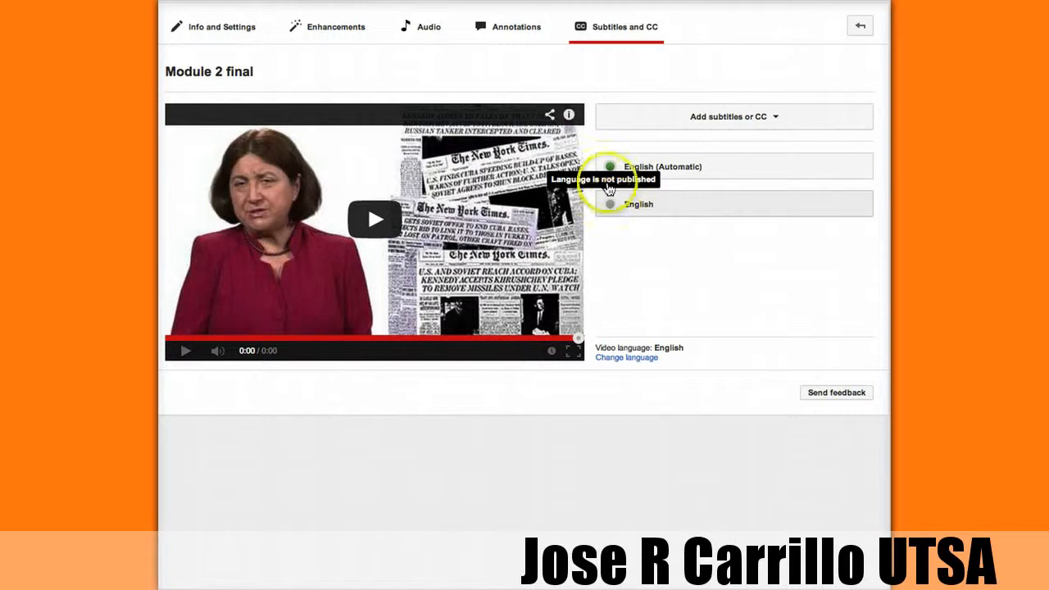
click(647, 210)
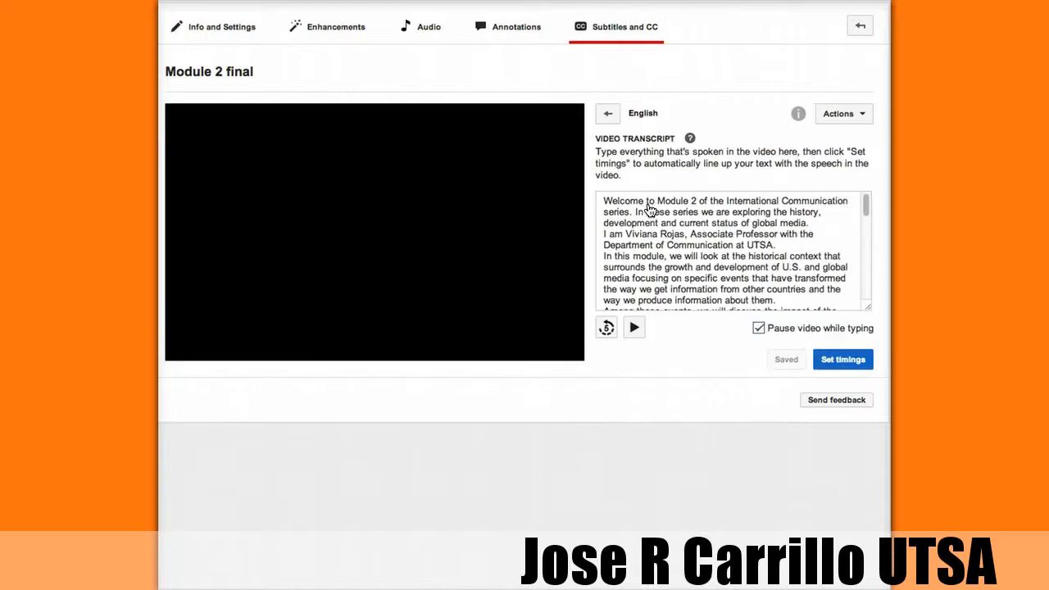
drag(870, 214, 859, 311)
click(843, 360)
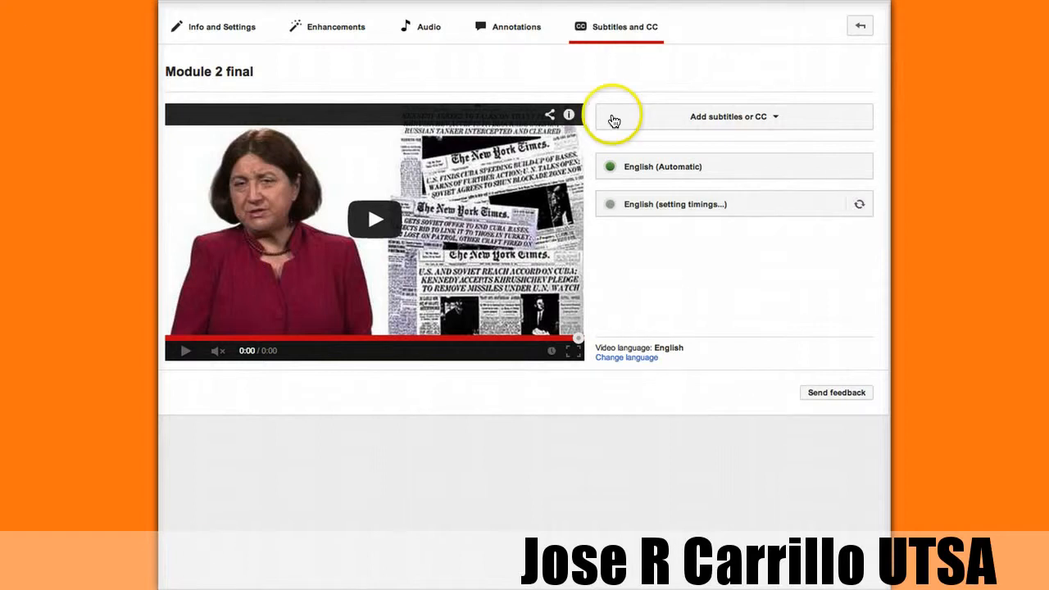
click(626, 431)
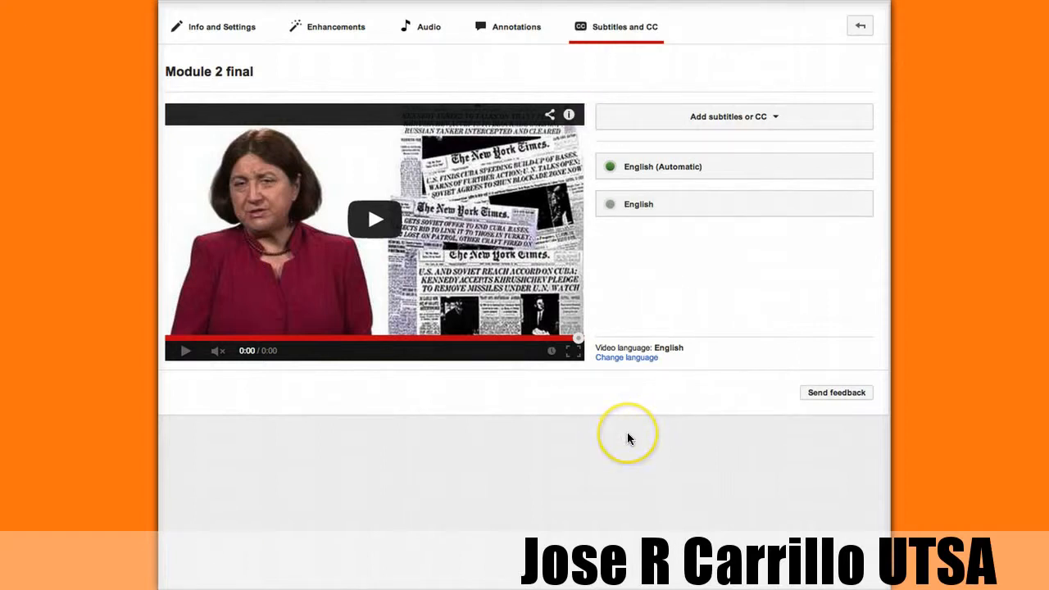
Open the timed English subtitles and play the video to check how the captions match the speech.
click(643, 212)
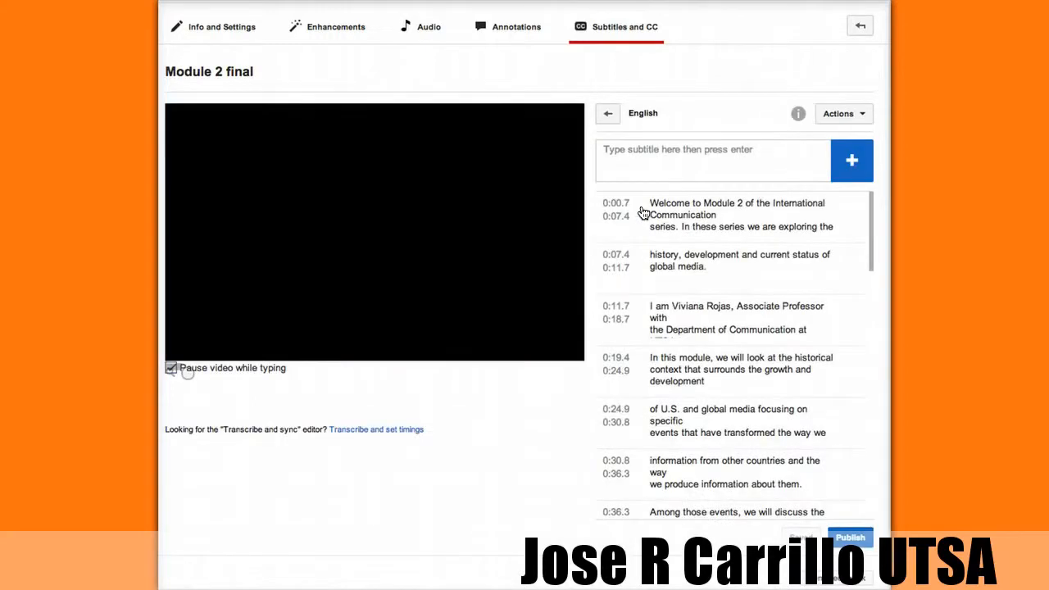
click(870, 220)
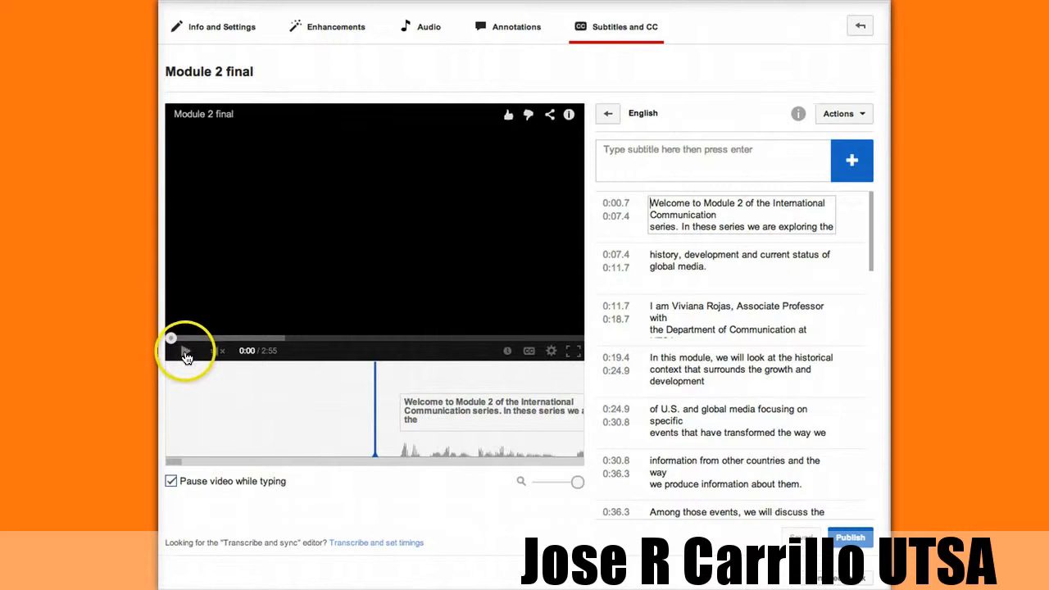
click(186, 354)
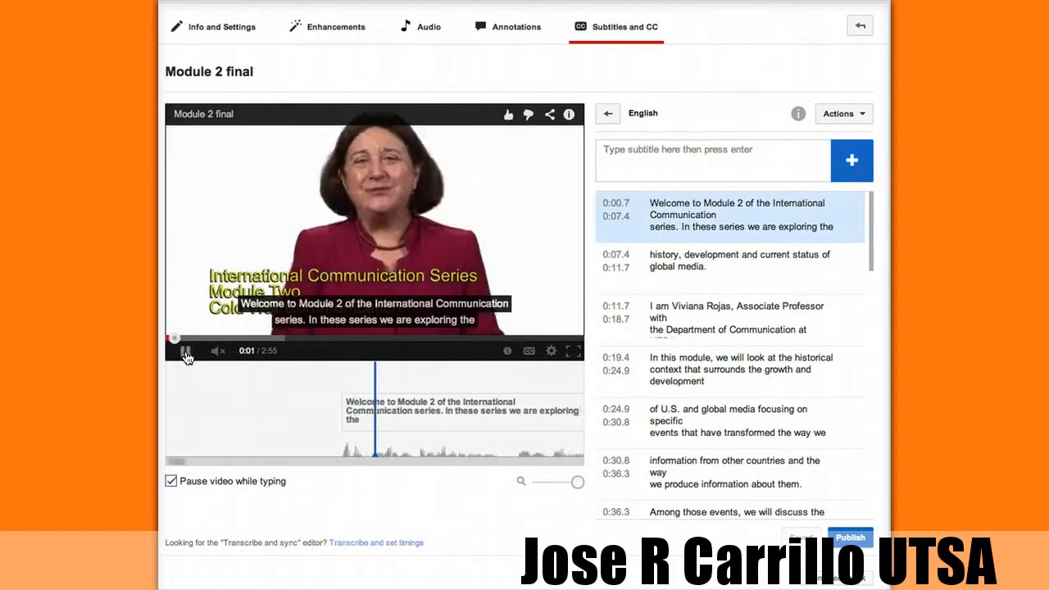
Turn up the video's volume, listen to the opening with the English captions, and pause playback.
drag(233, 353, 266, 354)
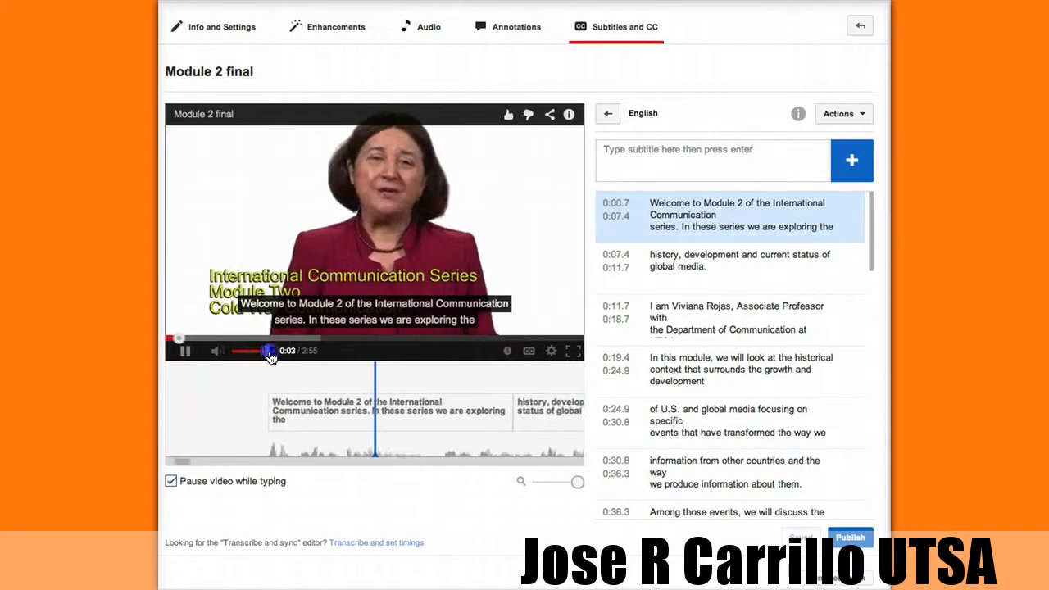
click(264, 353)
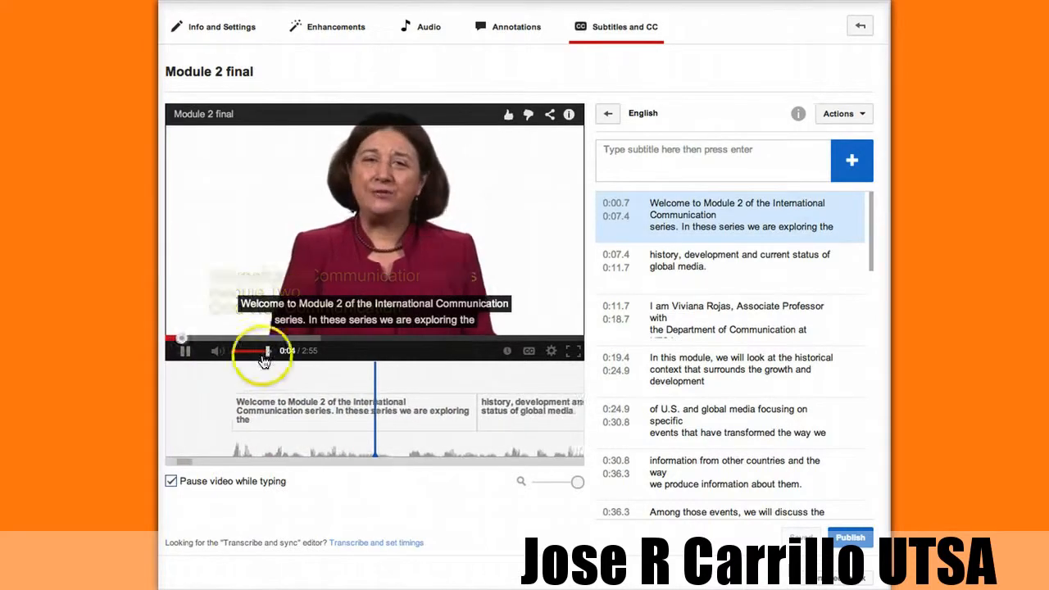
click(185, 356)
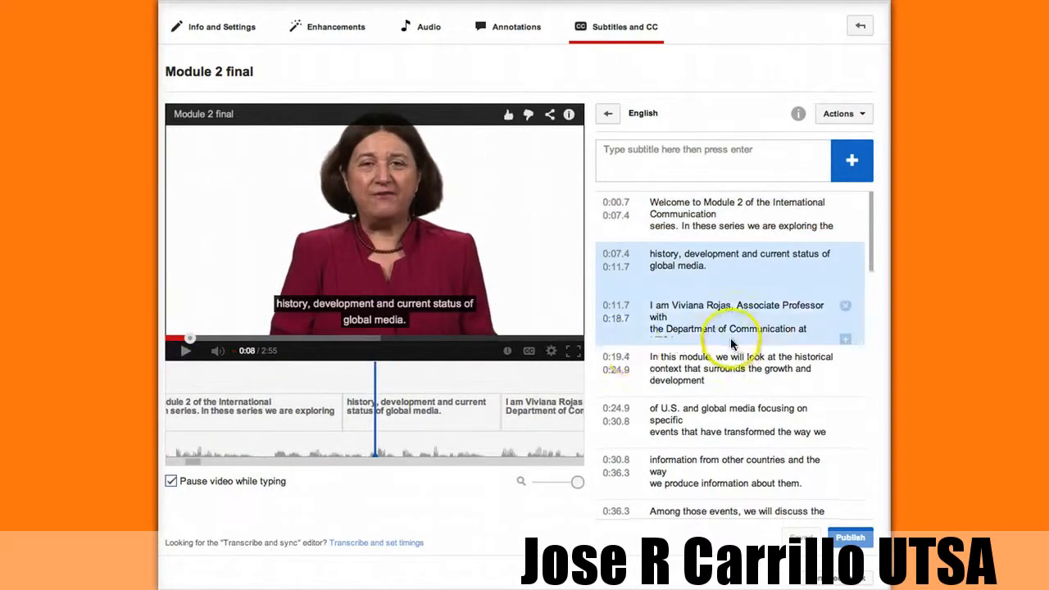
Review the timed English captions through to the end, publish them, and refresh the track's publishing status.
scroll(729, 344, down, 5)
scroll(732, 344, down, 10)
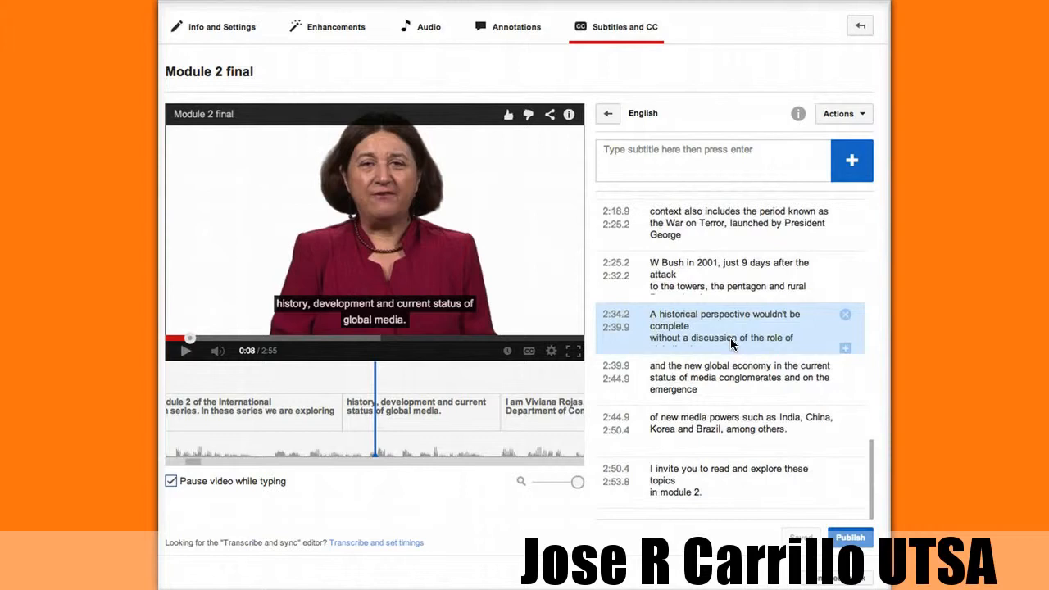
scroll(730, 338, up, 15)
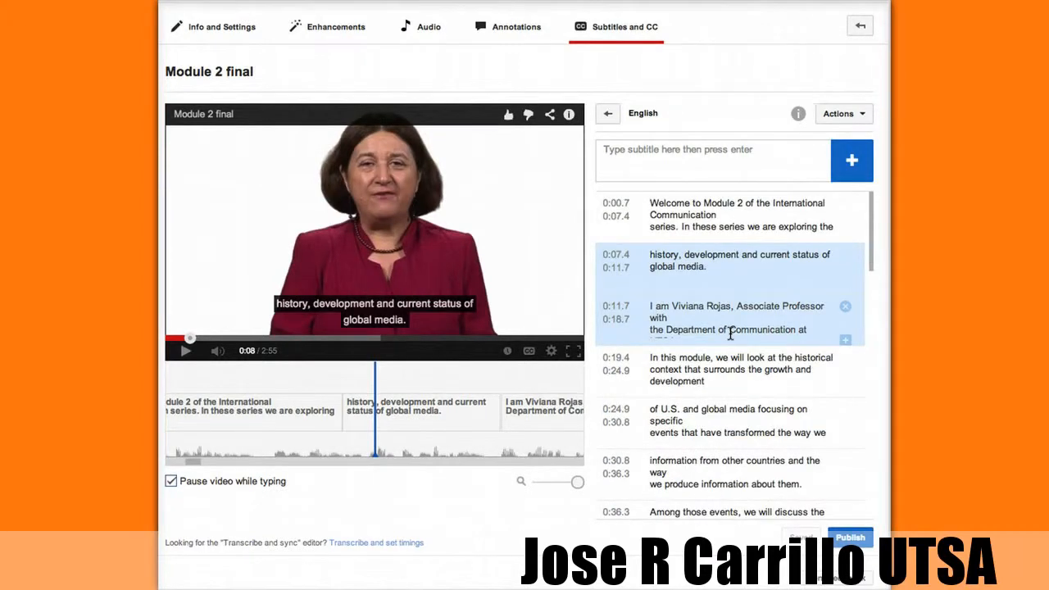
scroll(772, 330, down, 12)
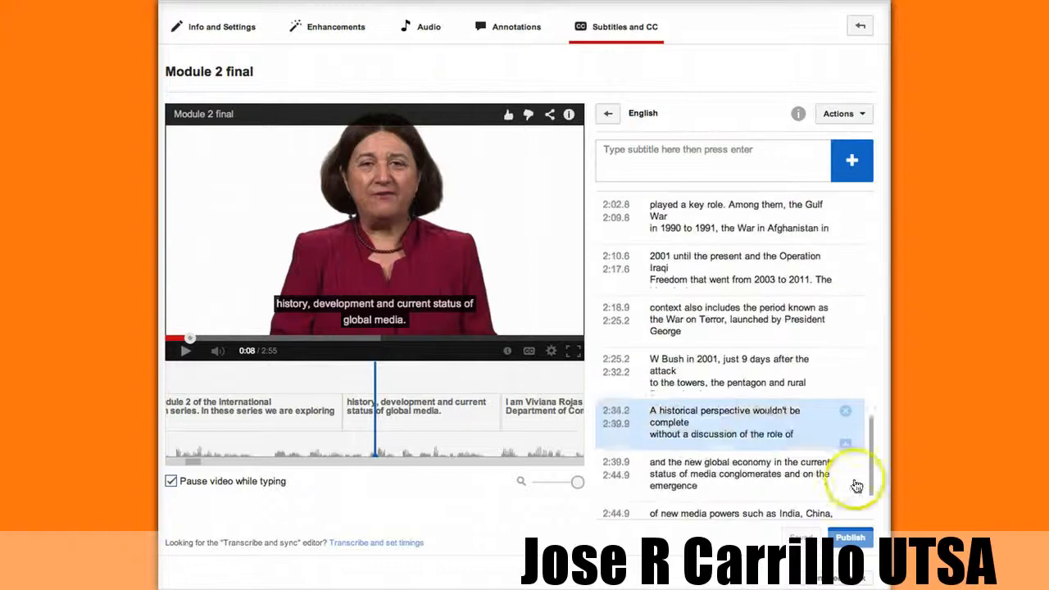
click(851, 538)
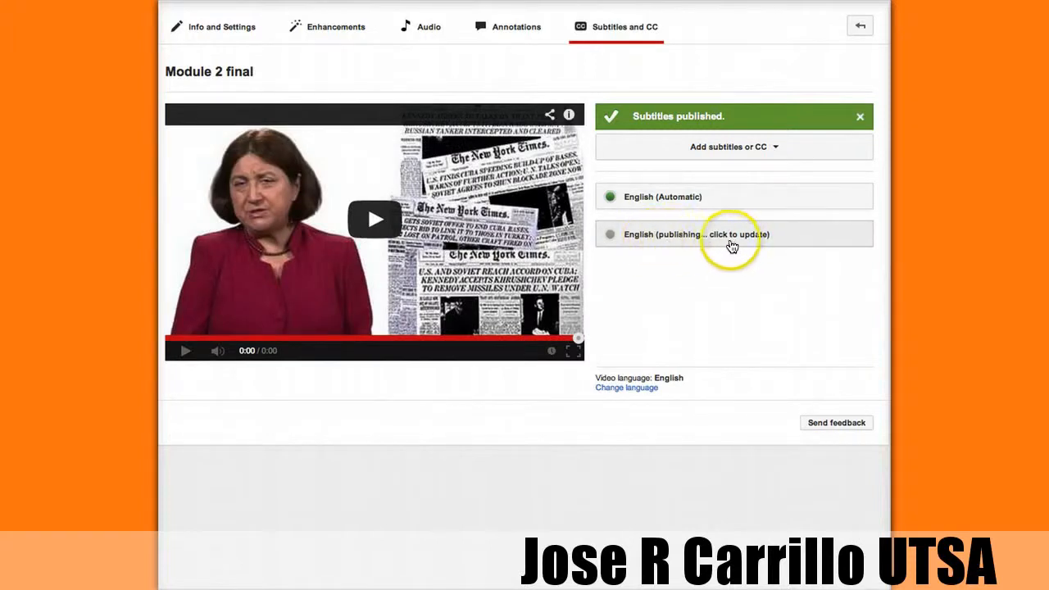
click(647, 243)
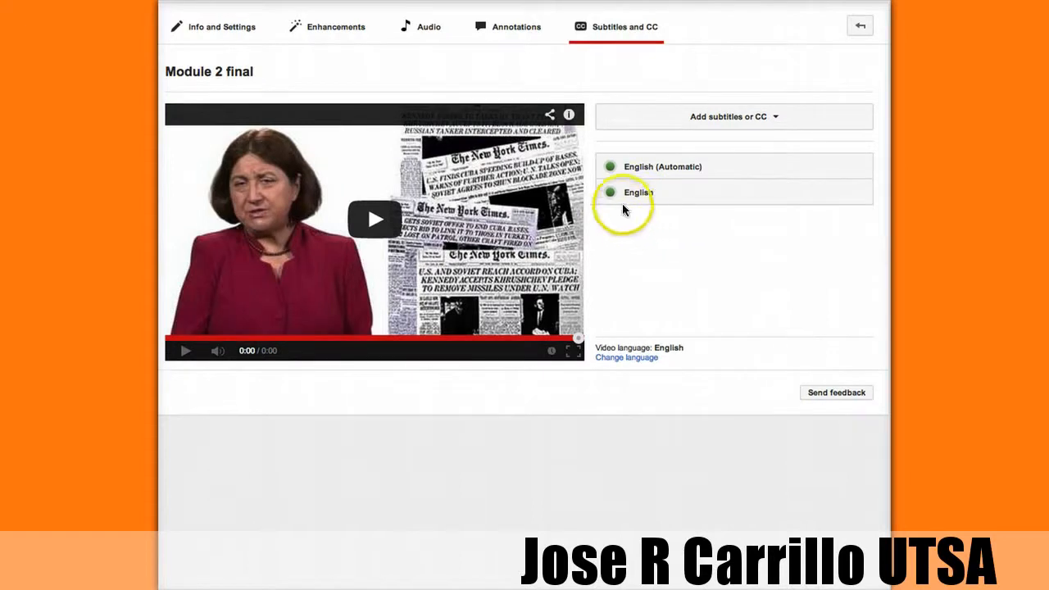
mouse_move(610, 199)
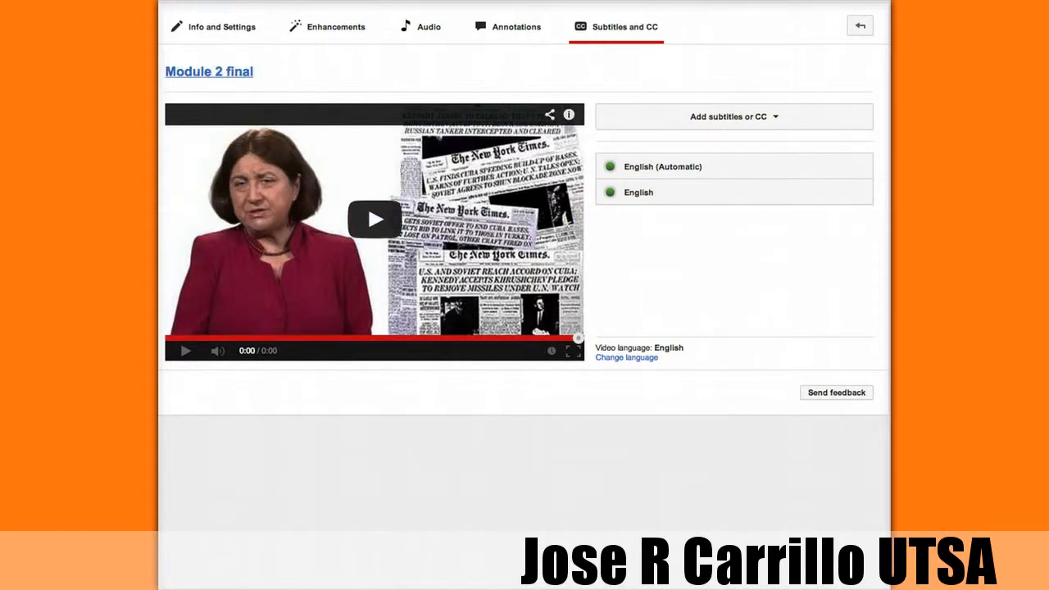
Open the Module 2 final watch page and check which caption tracks viewers can choose.
click(209, 71)
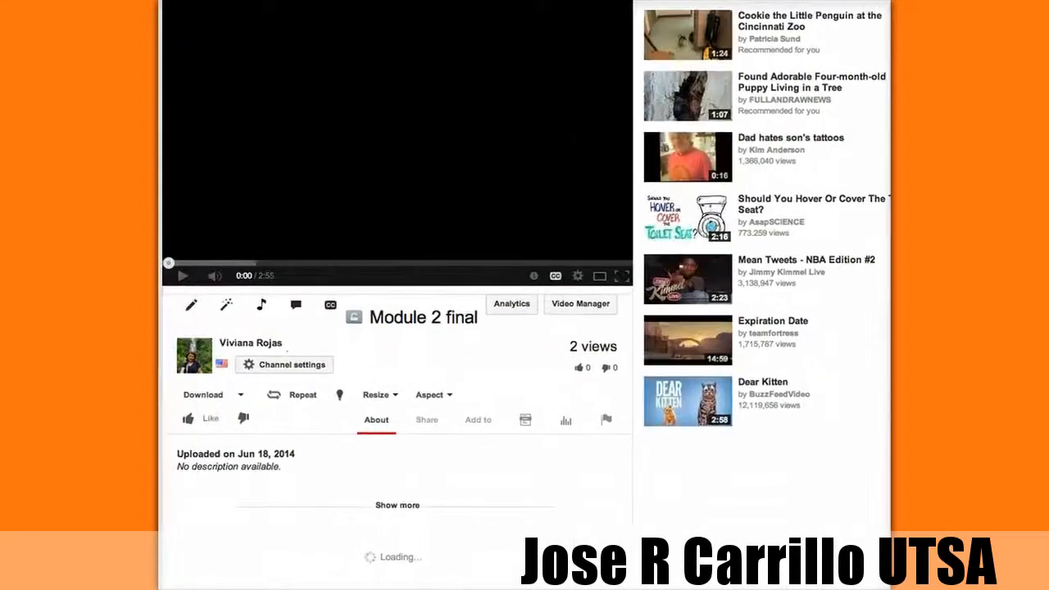
click(550, 279)
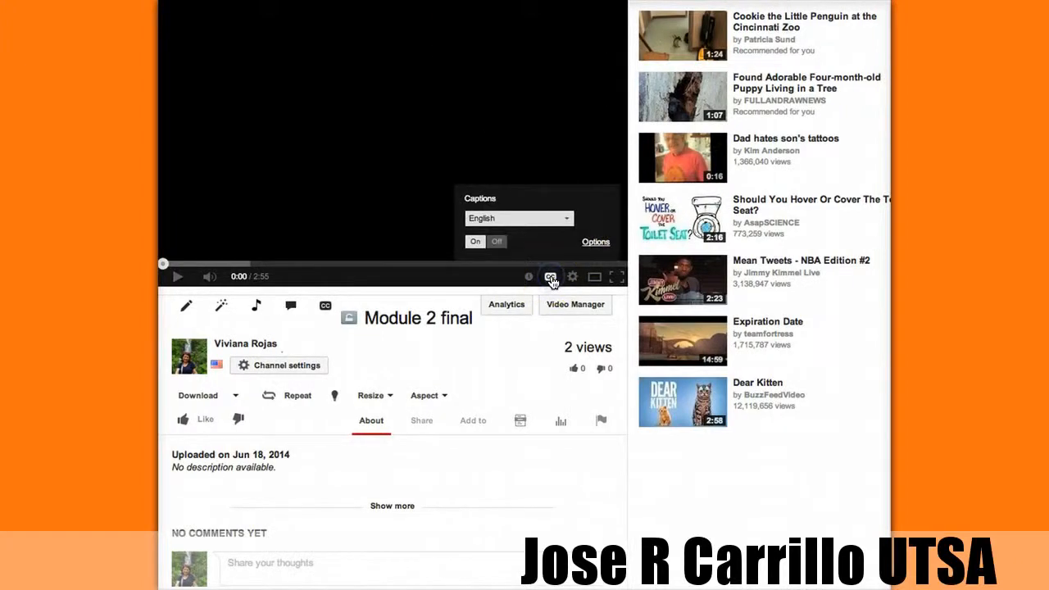
click(568, 219)
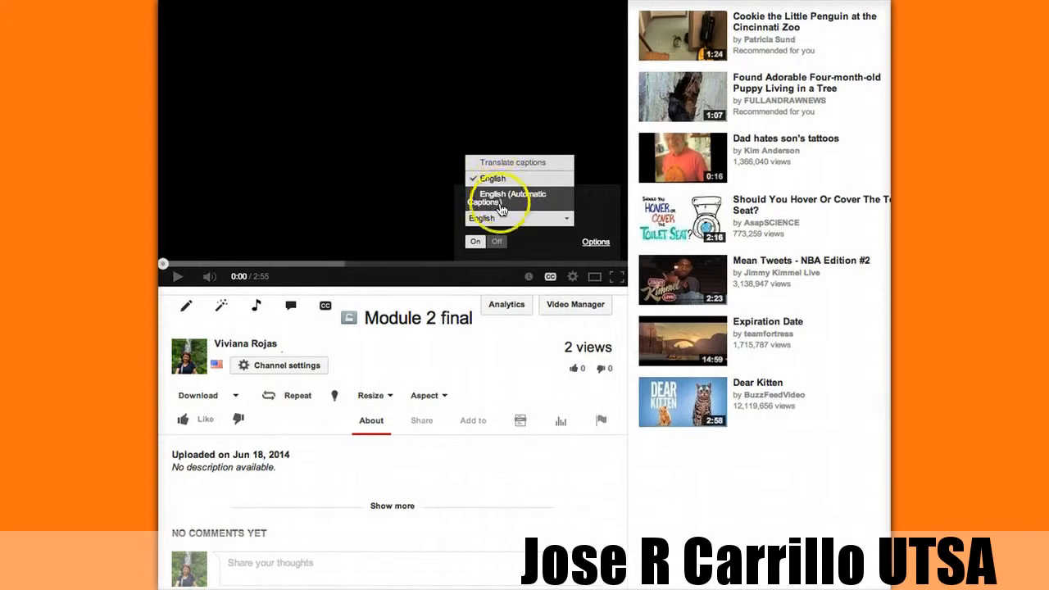
click(501, 345)
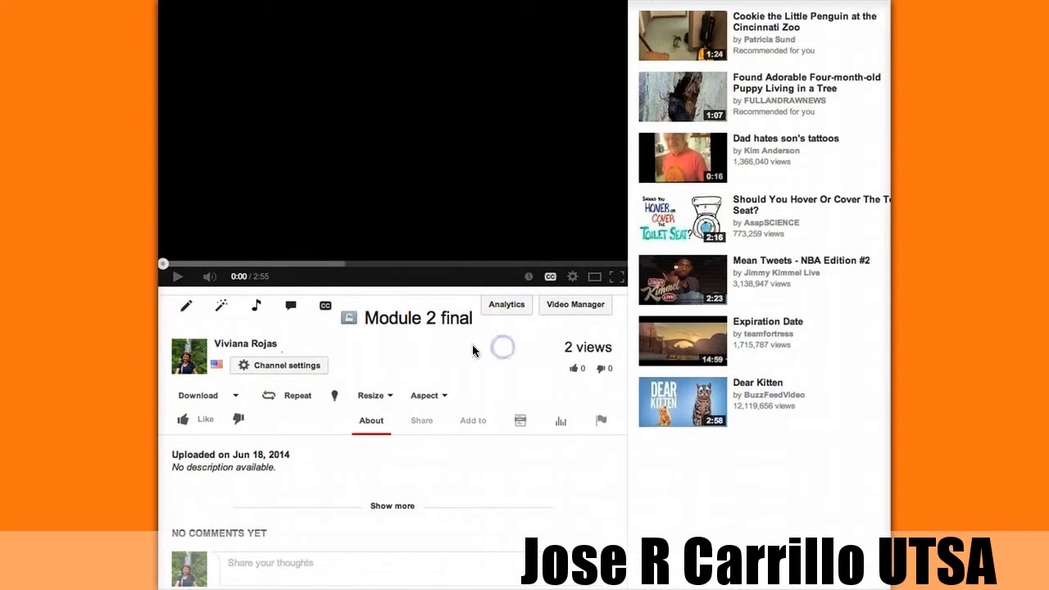
Return to the video's subtitle settings, unpublish the English (Automatic) captions, and check both tracks' publishing status.
click(325, 308)
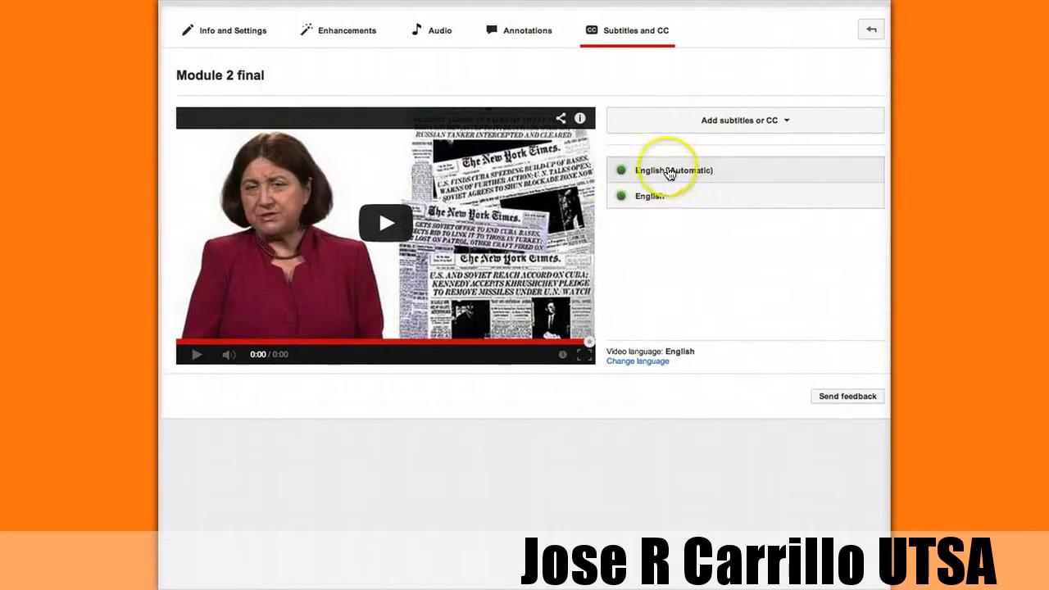
click(668, 197)
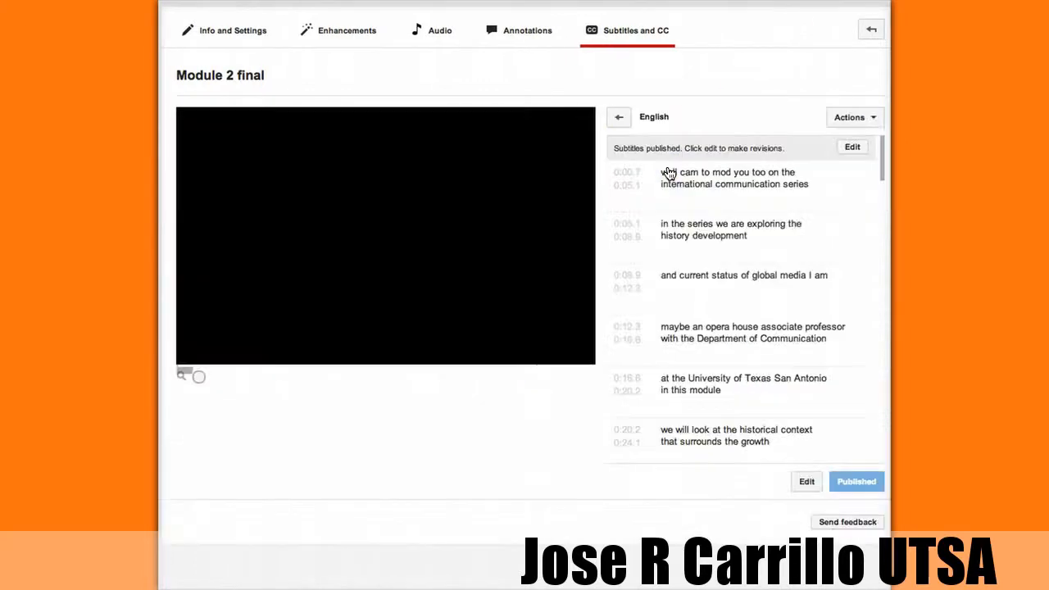
click(872, 117)
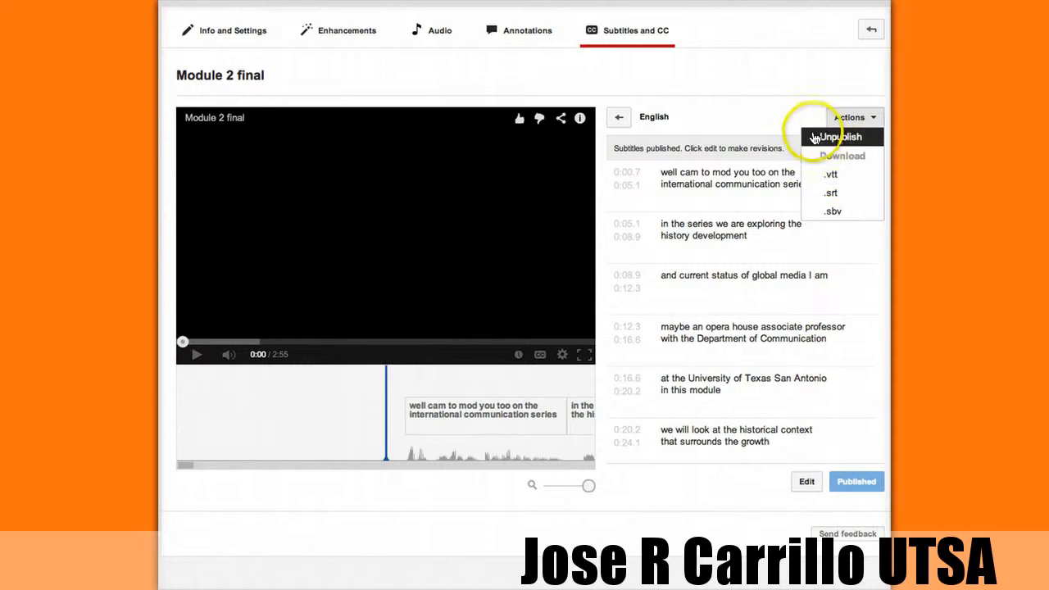
click(842, 177)
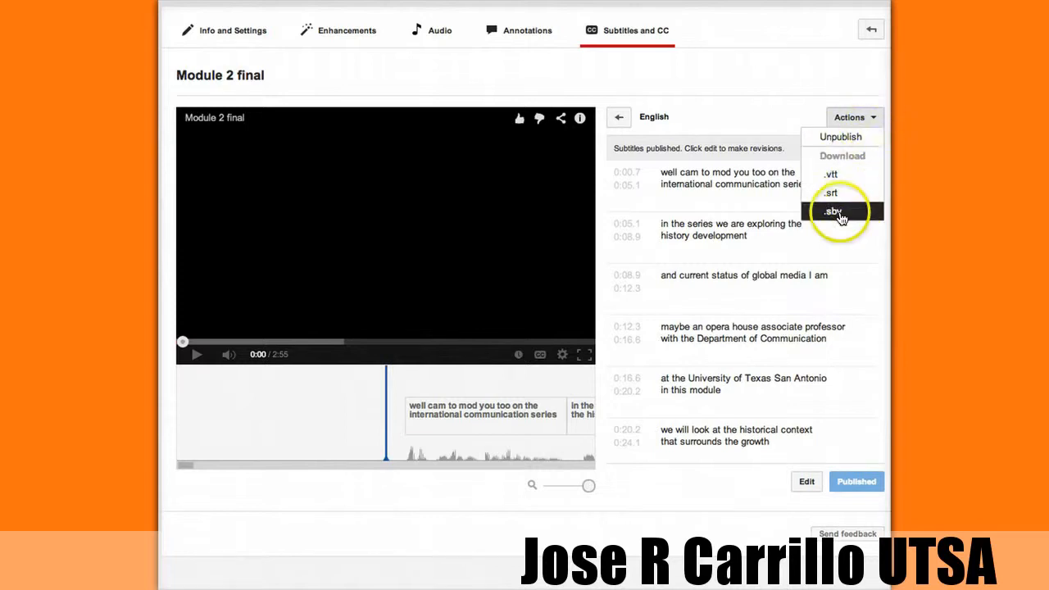
click(849, 143)
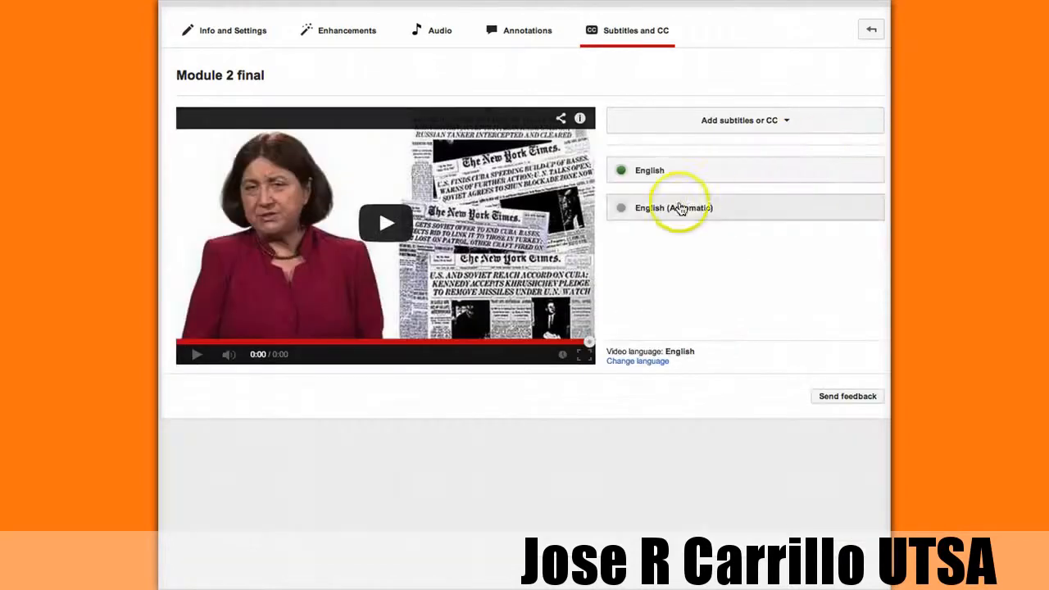
click(621, 211)
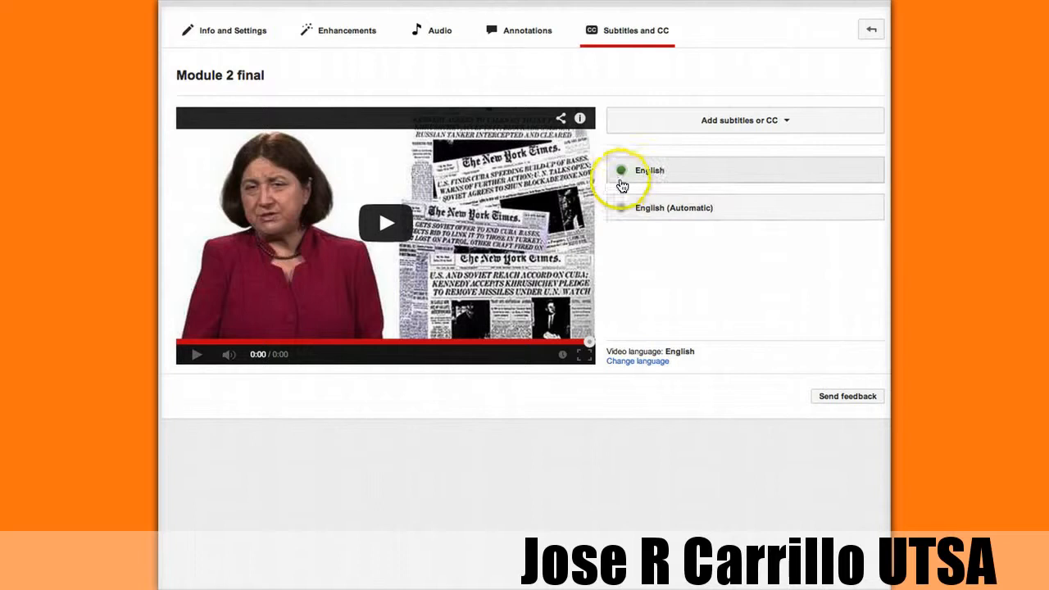
mouse_move(623, 177)
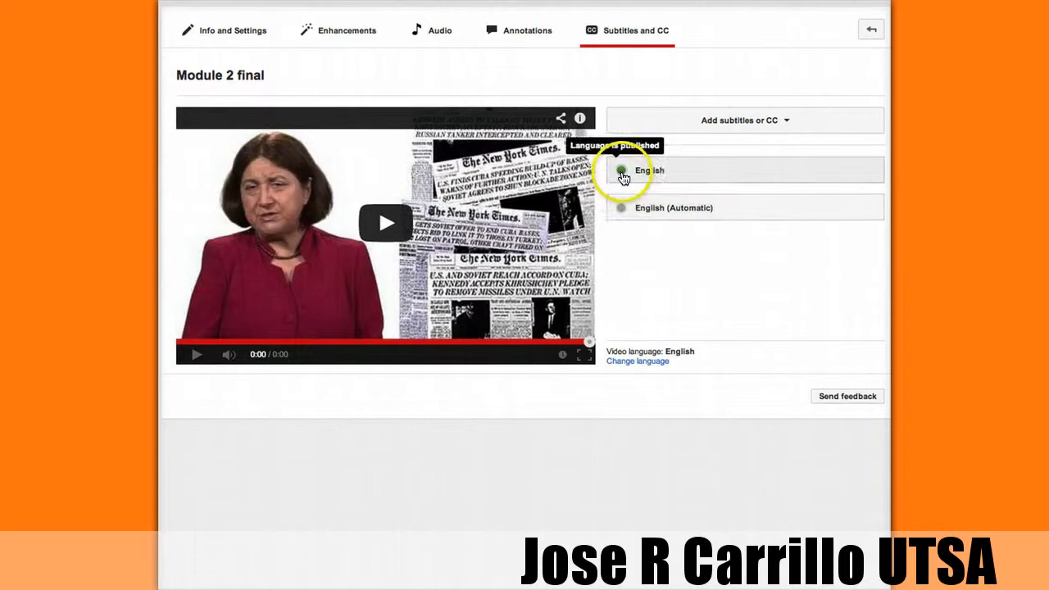
Reopen the Module 2 final watch page, check the available caption tracks, and play the opening with the English captions.
click(250, 75)
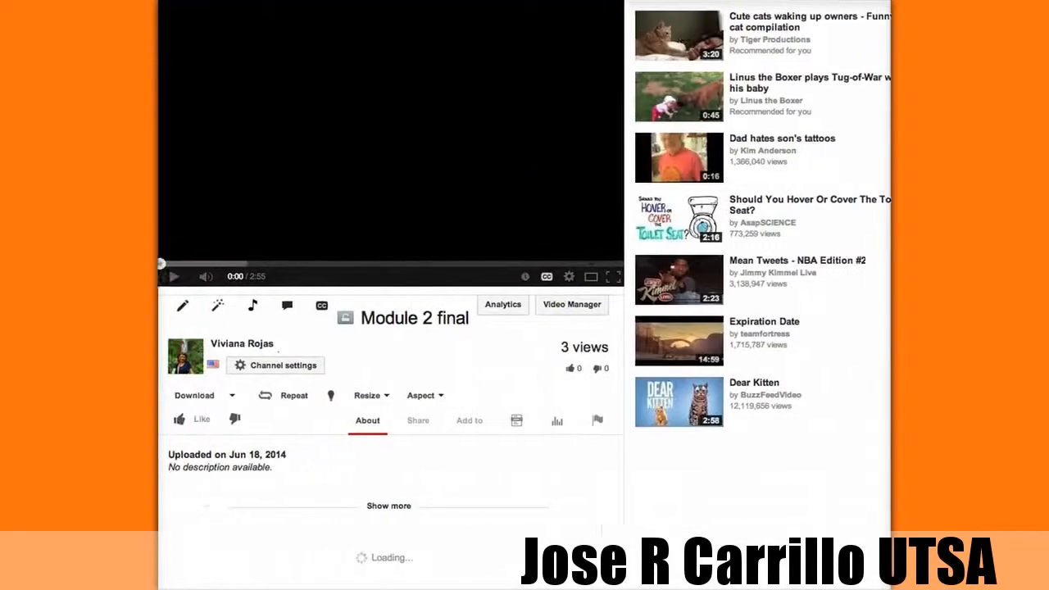
click(552, 279)
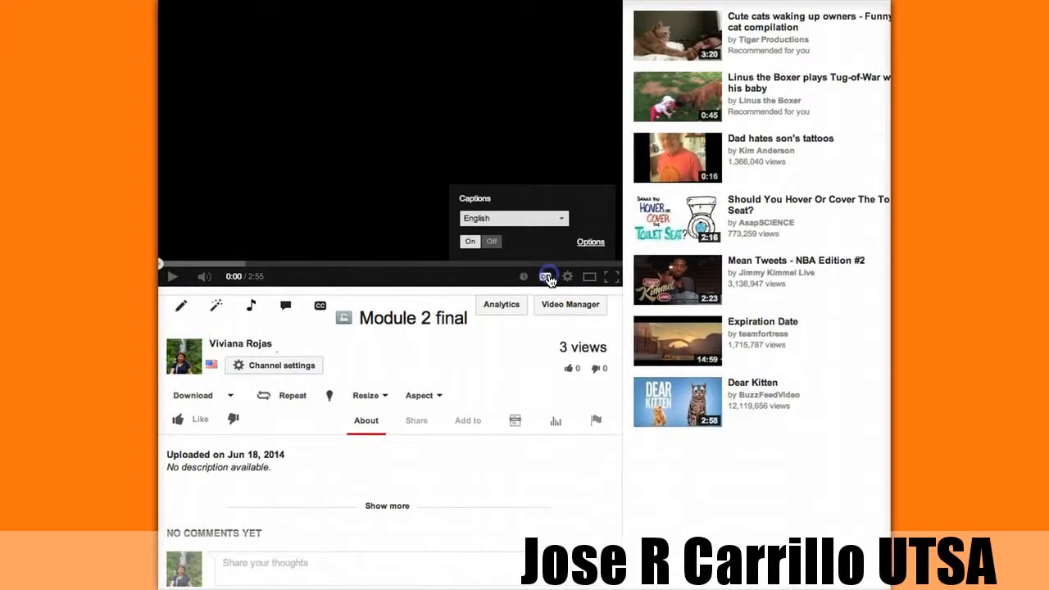
click(564, 221)
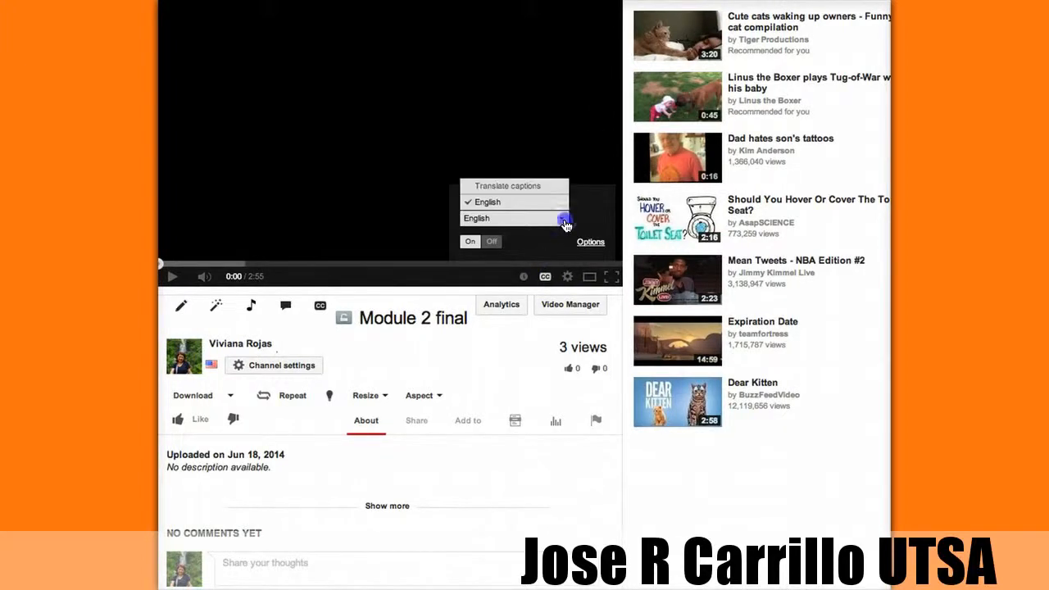
click(563, 220)
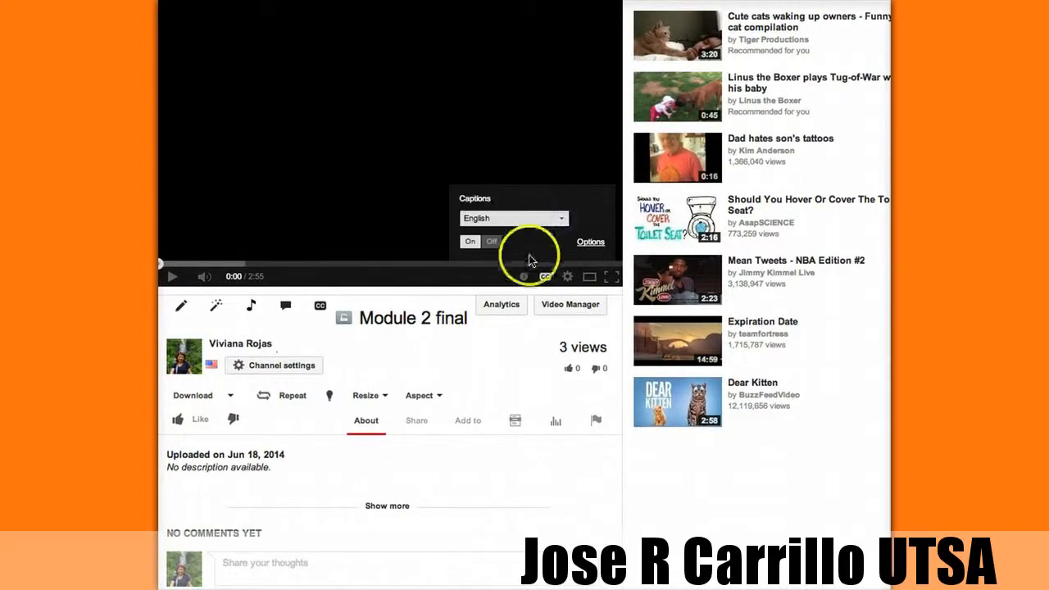
click(175, 279)
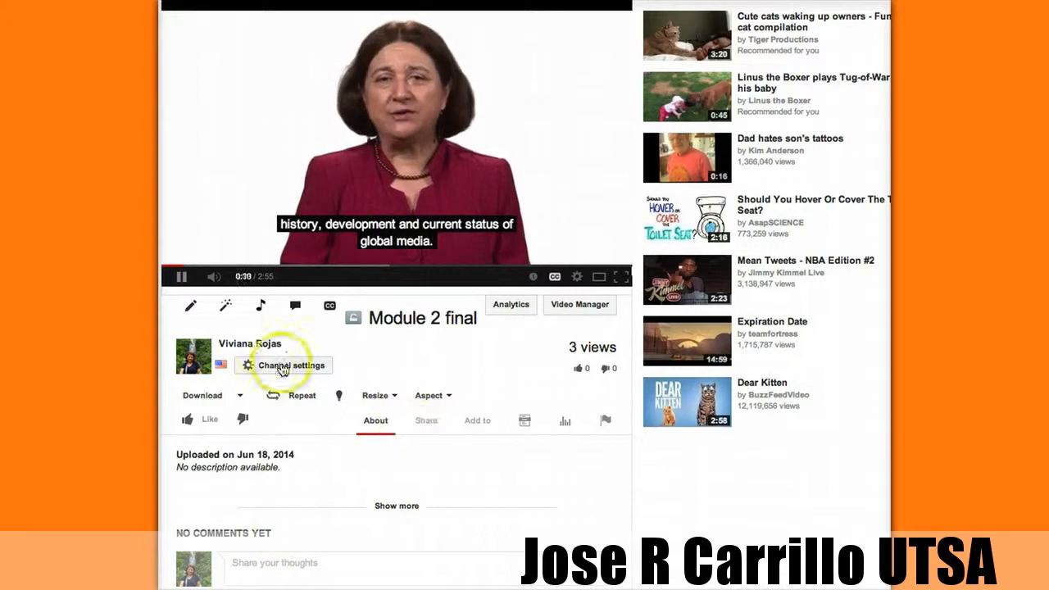
click(181, 276)
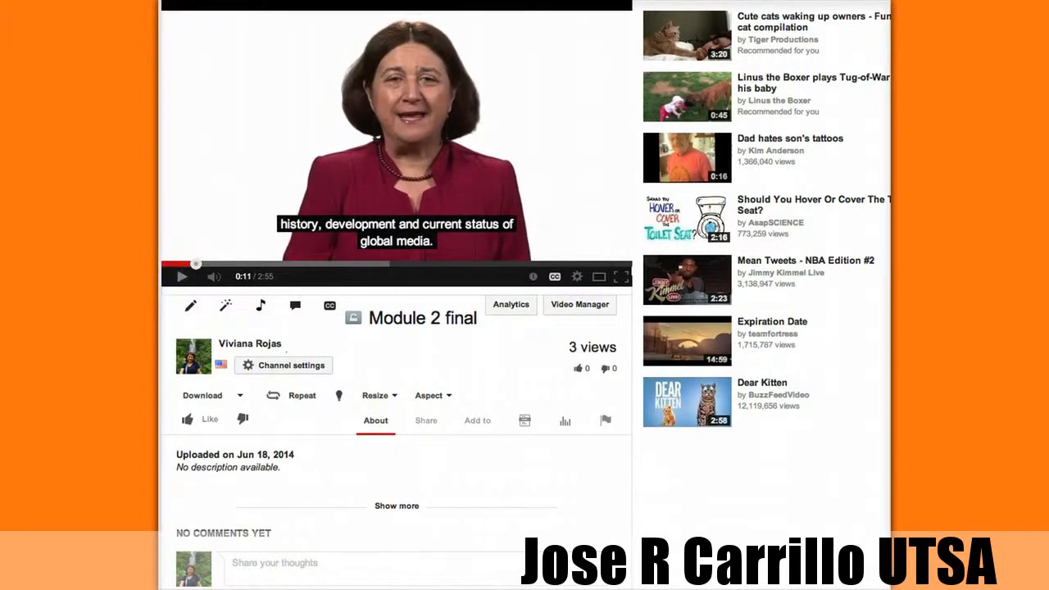